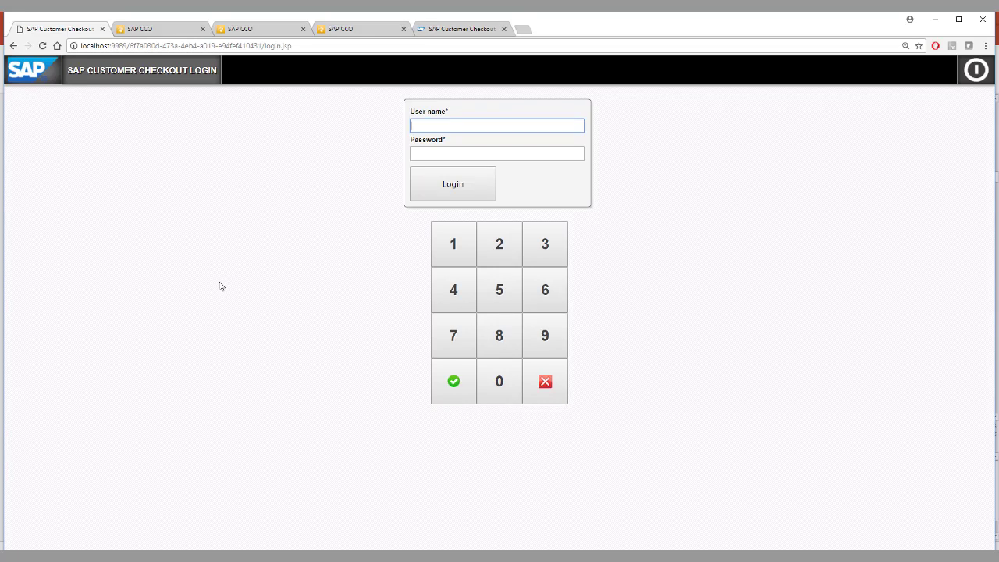
Log in to the checkout and glance through the customer and article search lists
{"action": "left_click", "coordinate": [456, 187]}
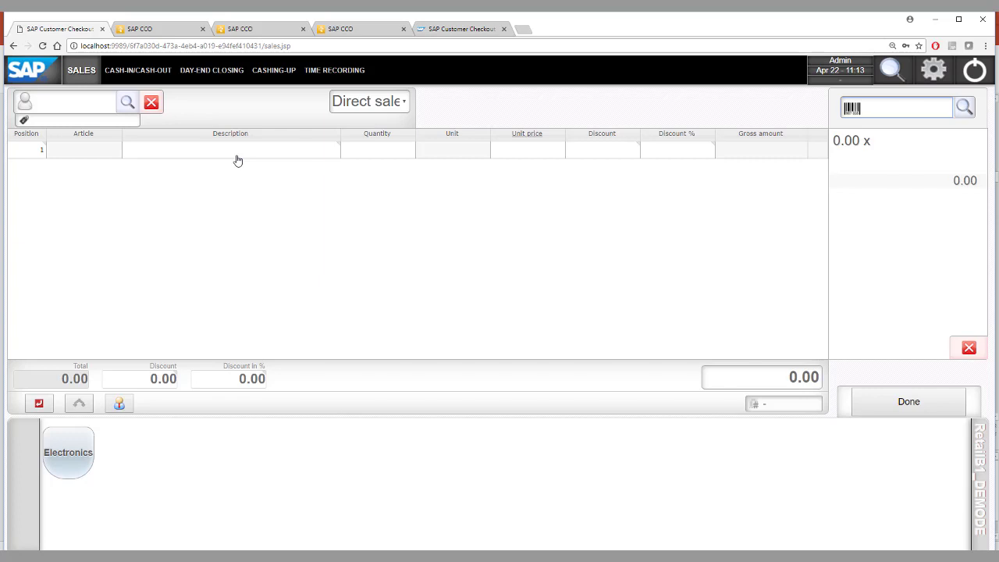
{"action": "left_click", "coordinate": [127, 103]}
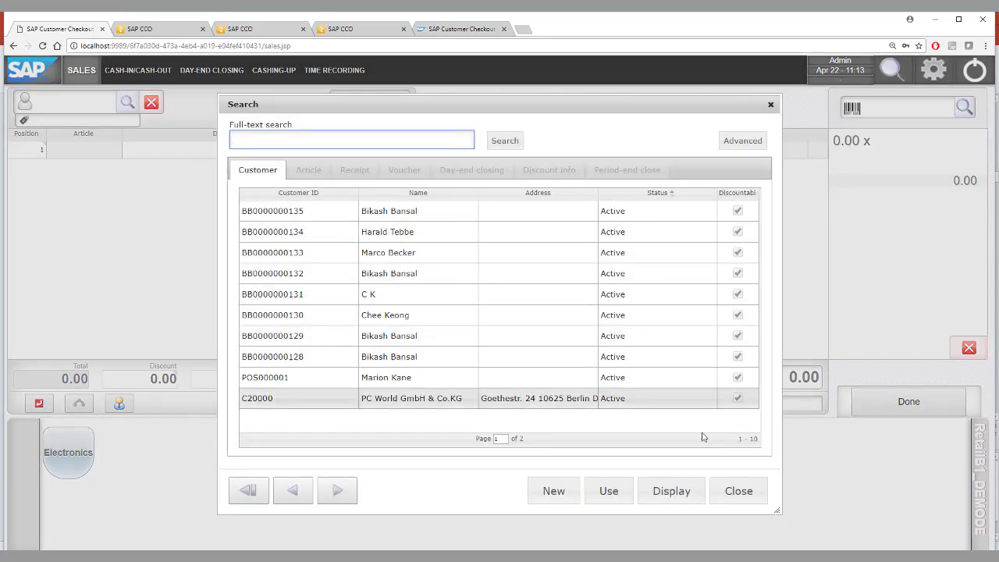
{"action": "left_click", "coordinate": [739, 491]}
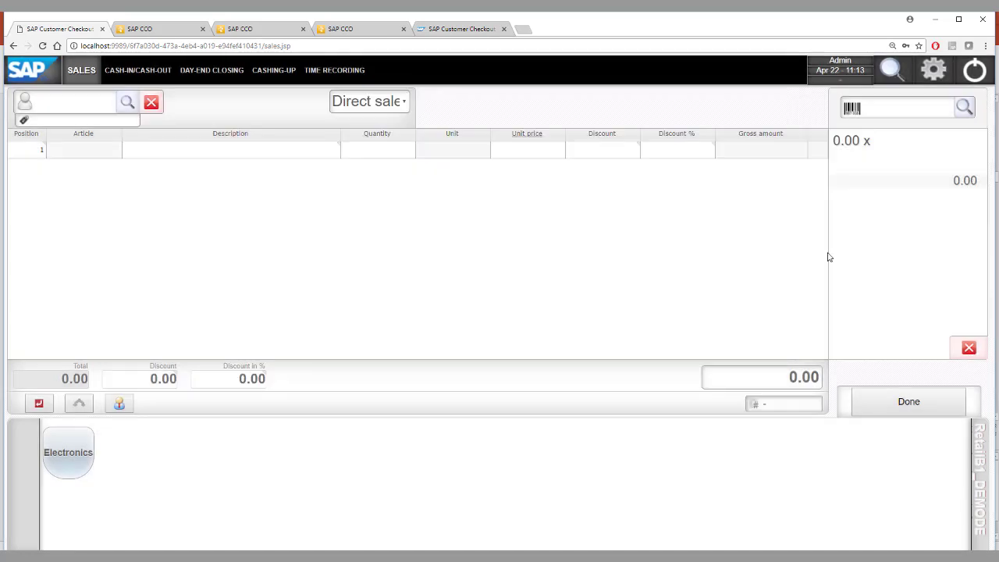
{"action": "left_click", "coordinate": [964, 107]}
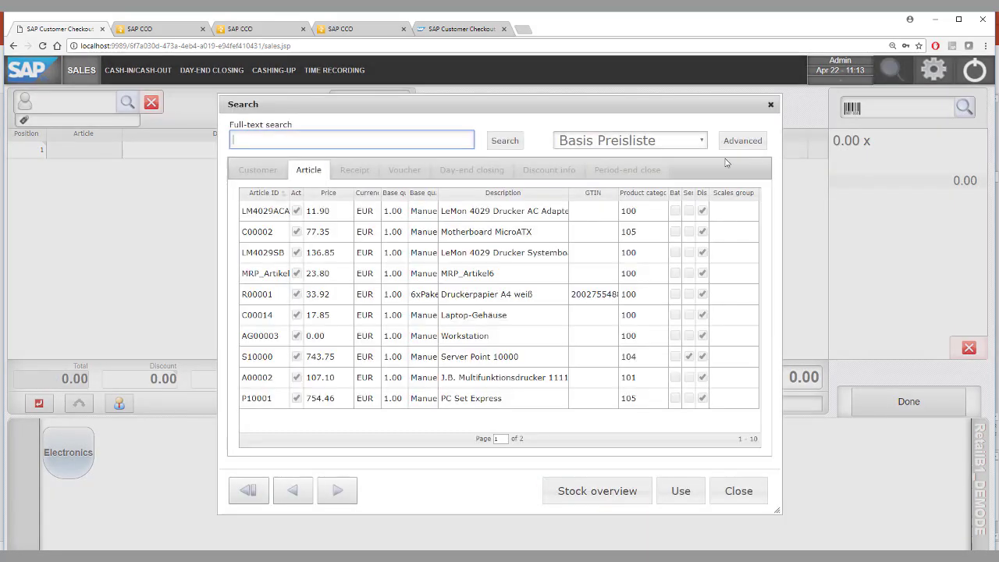
{"action": "left_click", "coordinate": [751, 502]}
Add article A00002 by number, then the USB mouse, laptop battery and 256GB USB stick
{"action": "left_click", "coordinate": [876, 108]}
{"action": "type", "text": "A"}
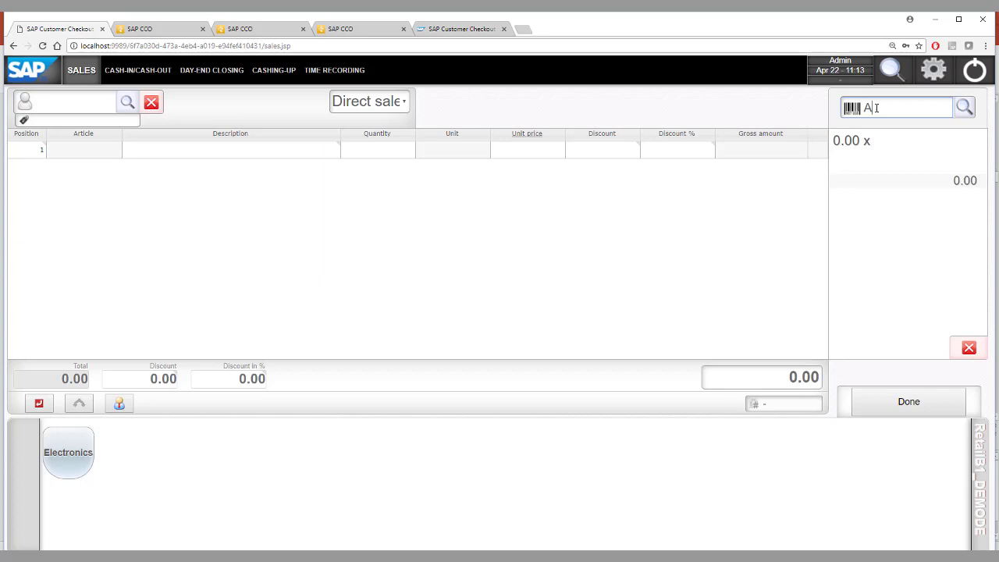
{"action": "type", "text": "00002"}
{"action": "key", "text": "Return"}
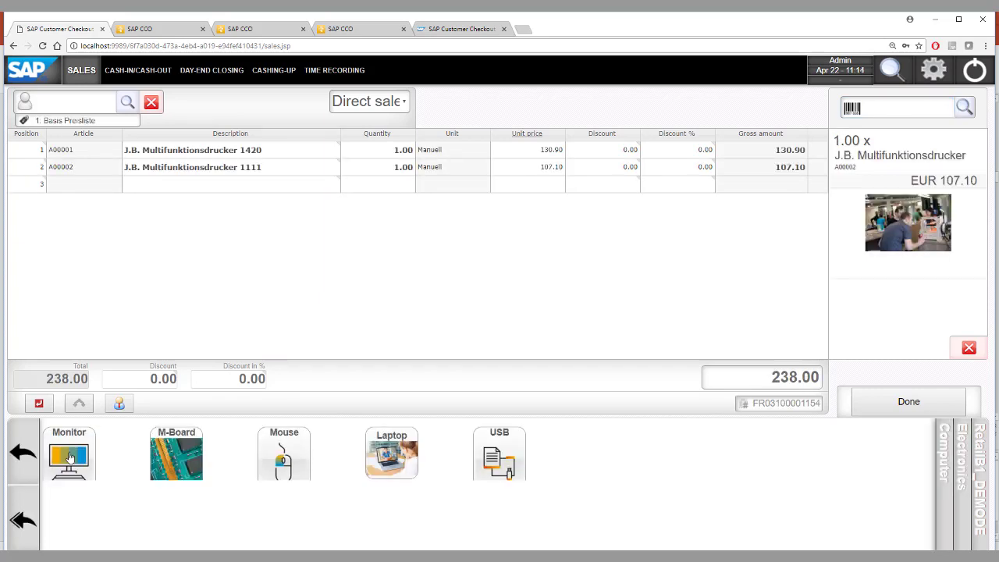
{"action": "left_click", "coordinate": [290, 461]}
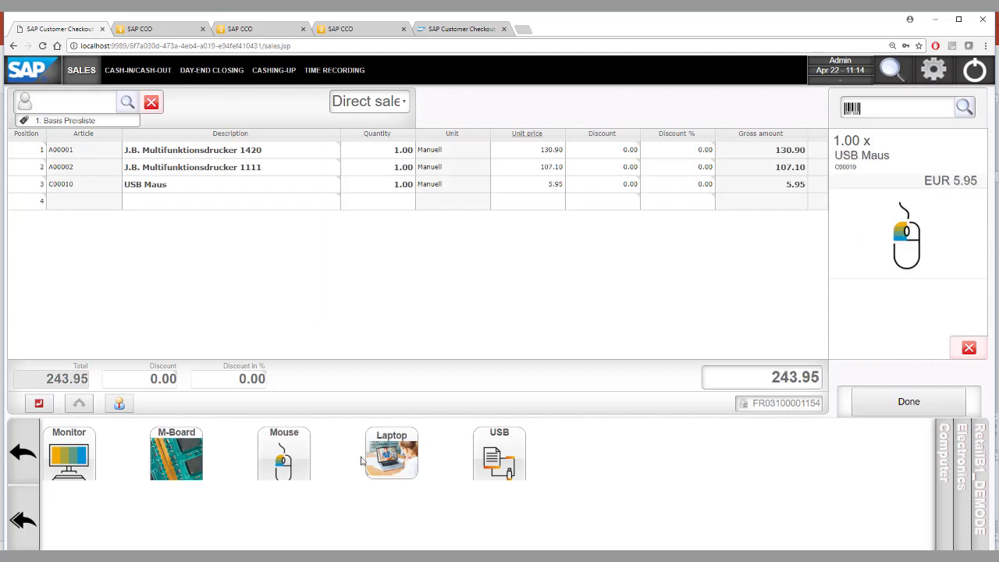
{"action": "left_click", "coordinate": [372, 464]}
{"action": "left_click", "coordinate": [488, 461]}
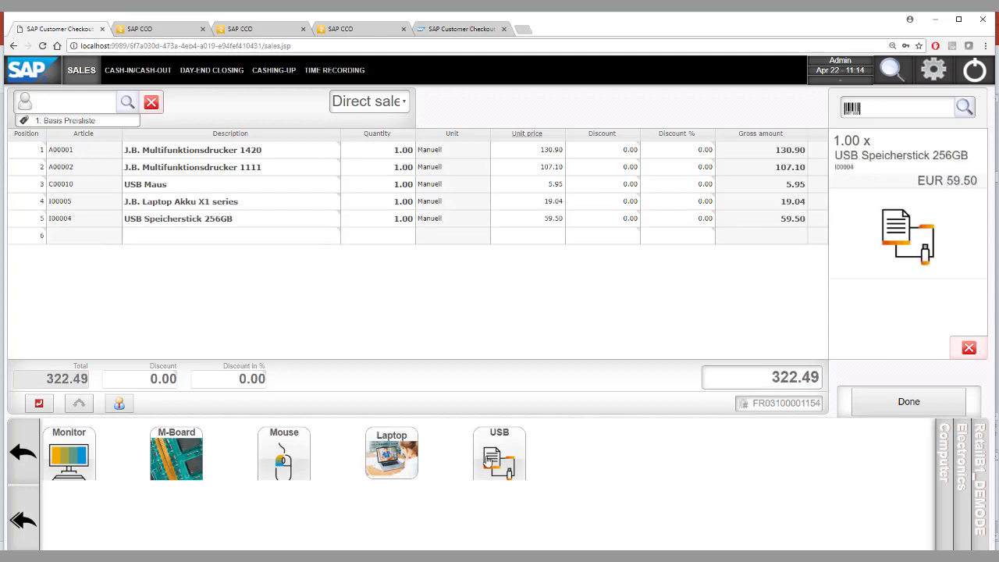
Preview and cancel cash and card payment, then settle the sale on credit for PC World GmbH & Co.KG
{"action": "left_click", "coordinate": [892, 403]}
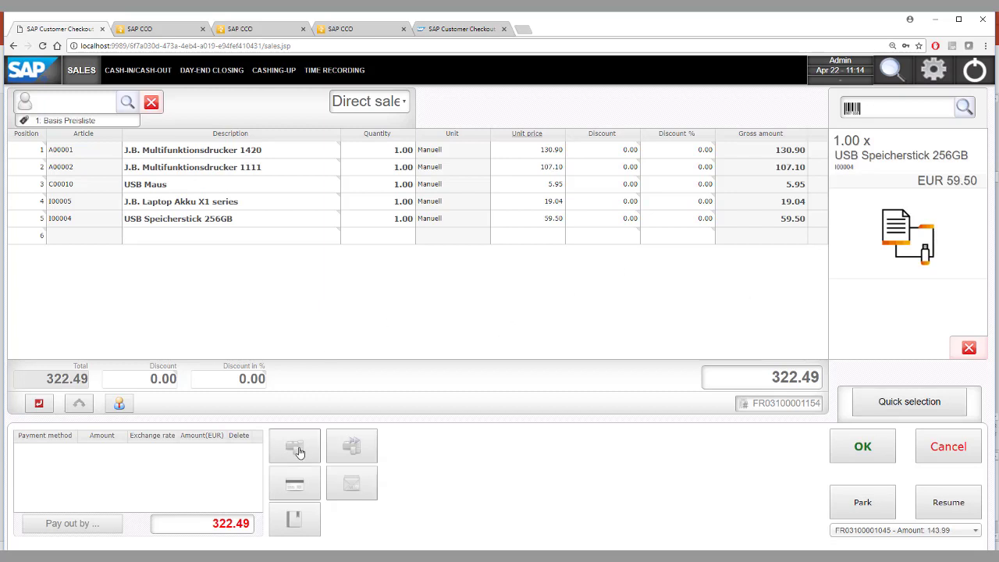
{"action": "left_click", "coordinate": [297, 449]}
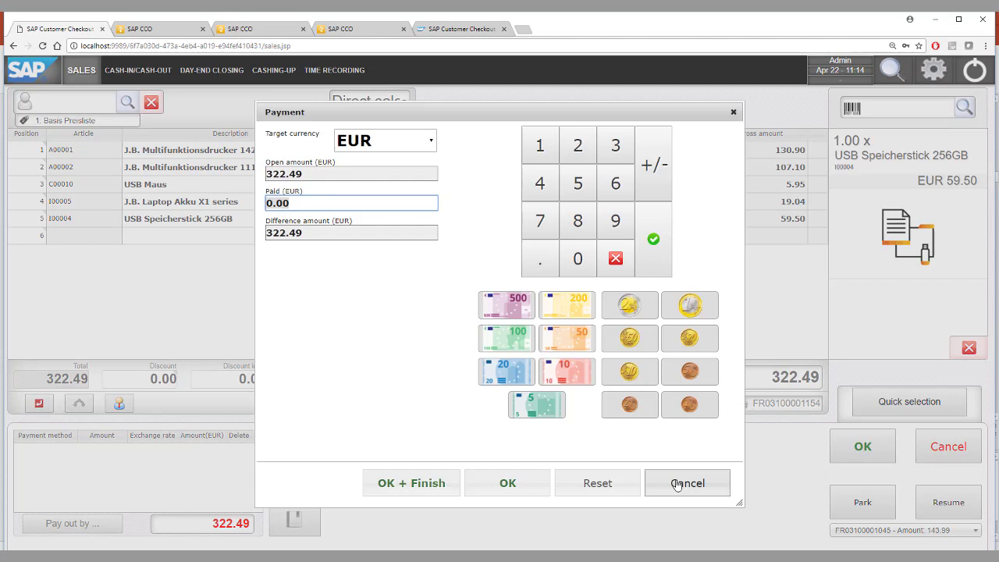
{"action": "left_click", "coordinate": [665, 481]}
{"action": "left_click", "coordinate": [290, 484]}
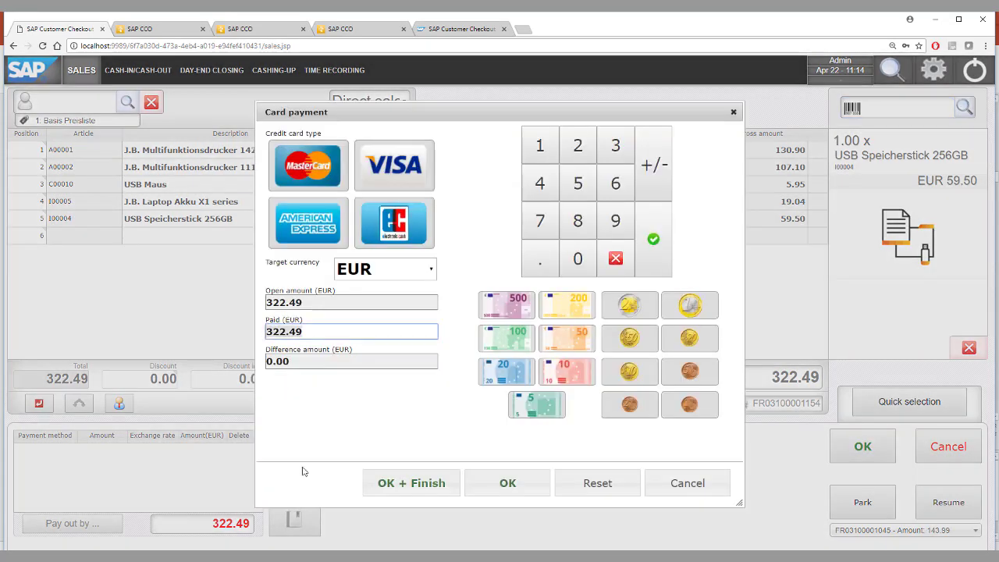
{"action": "left_click", "coordinate": [655, 481]}
{"action": "left_click", "coordinate": [331, 498]}
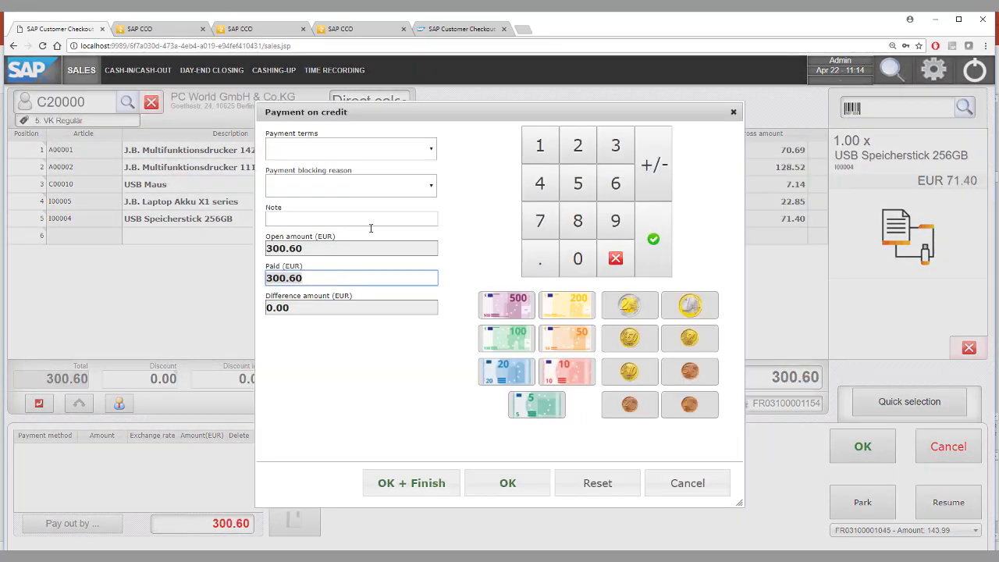
{"action": "left_click", "coordinate": [357, 156]}
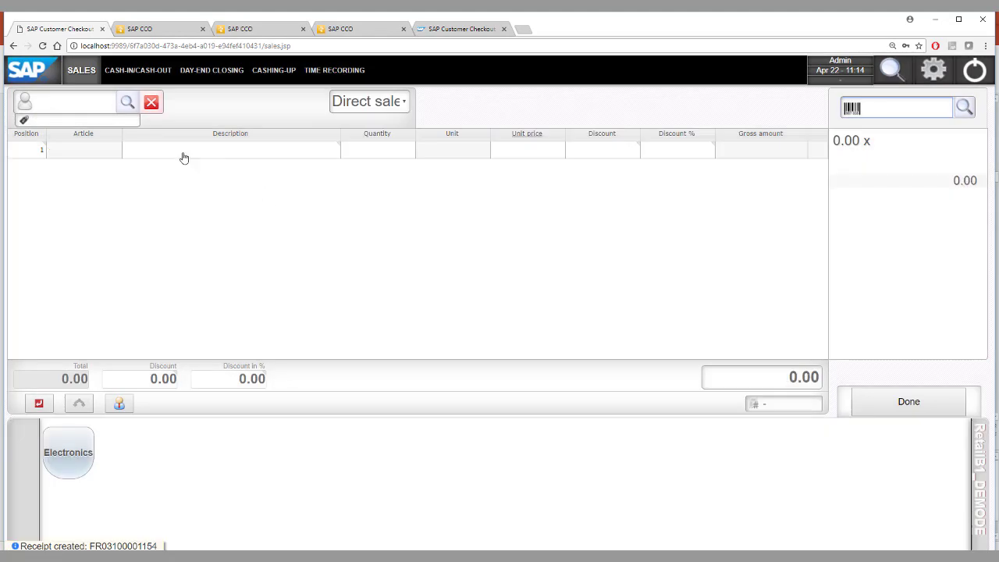
Look through the Cash-in/Cash-out, Cashing-up, Day-end closing and Time recording pages
{"action": "left_click", "coordinate": [122, 71]}
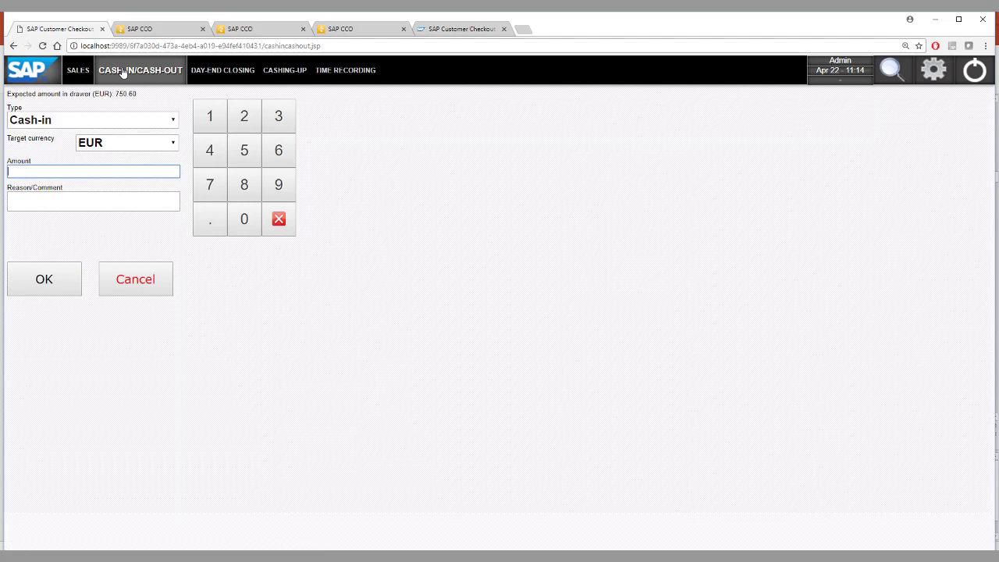
{"action": "left_click", "coordinate": [273, 71]}
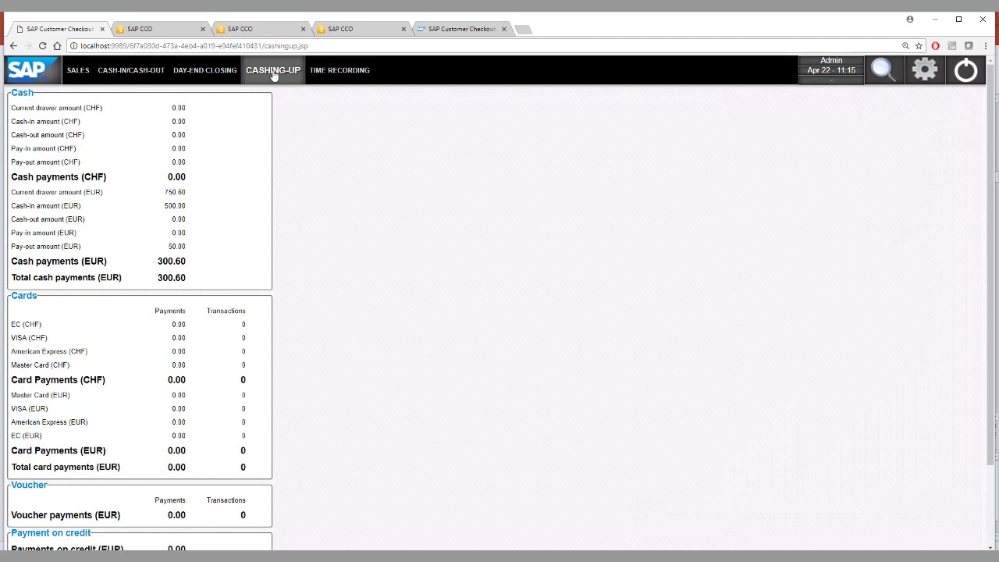
{"action": "left_click", "coordinate": [234, 71]}
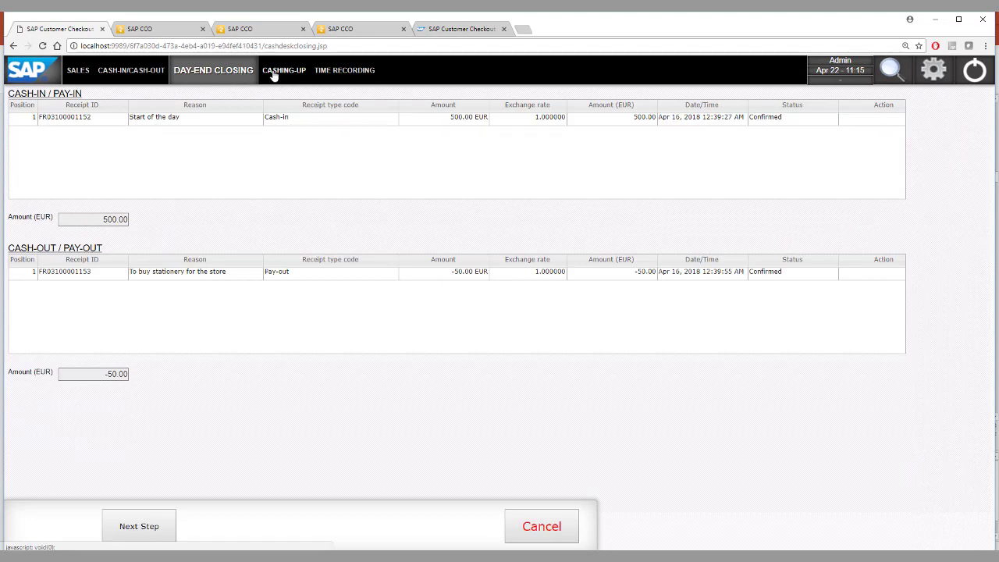
{"action": "left_click", "coordinate": [274, 74]}
{"action": "left_click", "coordinate": [346, 83]}
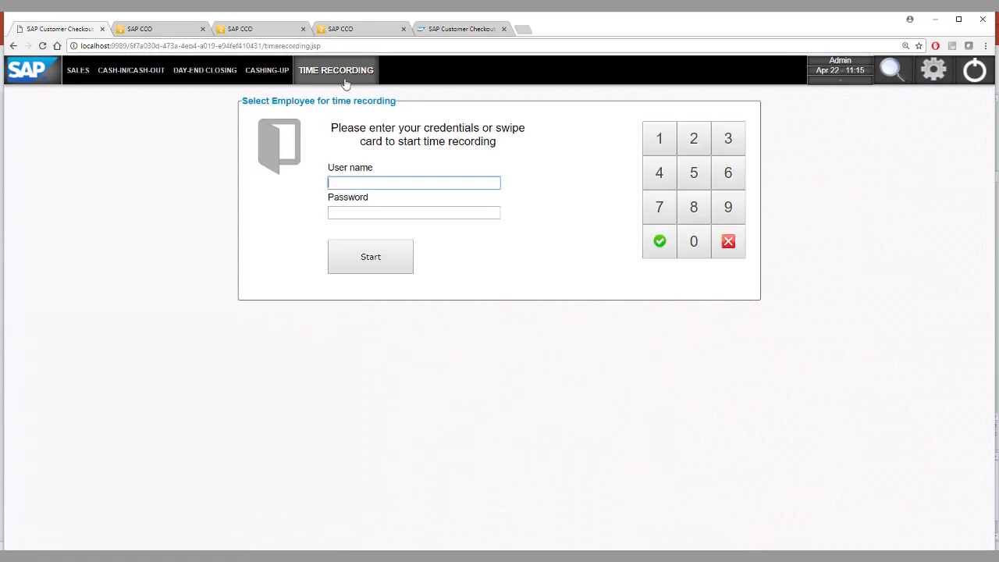
Glance at the search and configuration pages, then move to the second checkout's login screen
{"action": "left_click", "coordinate": [887, 70]}
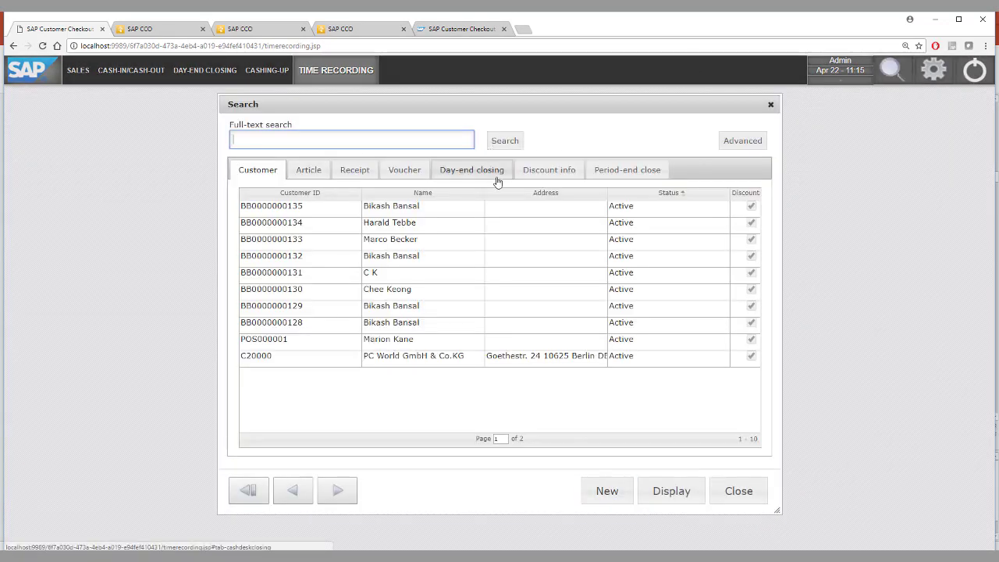
{"action": "left_click", "coordinate": [739, 491]}
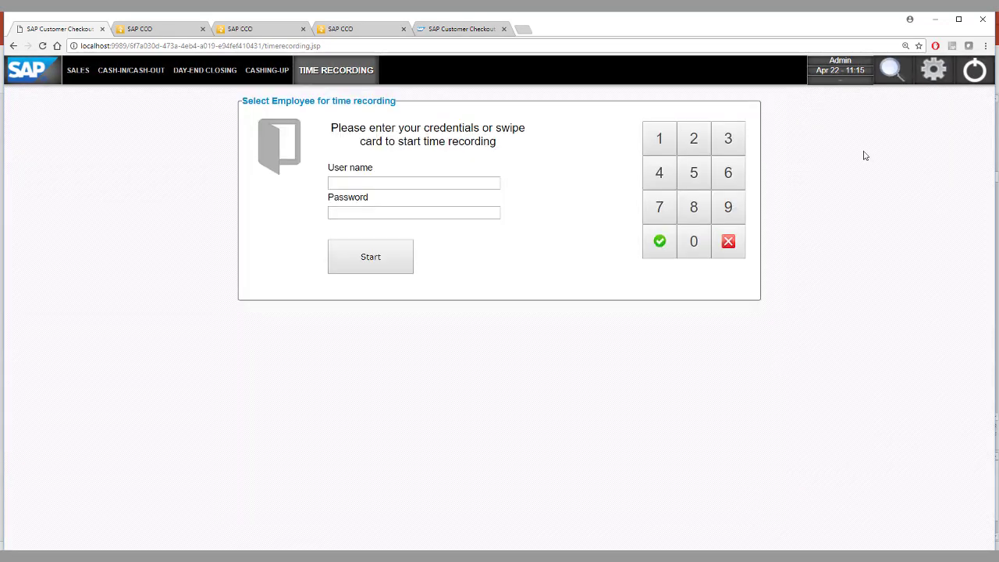
{"action": "left_click", "coordinate": [929, 74]}
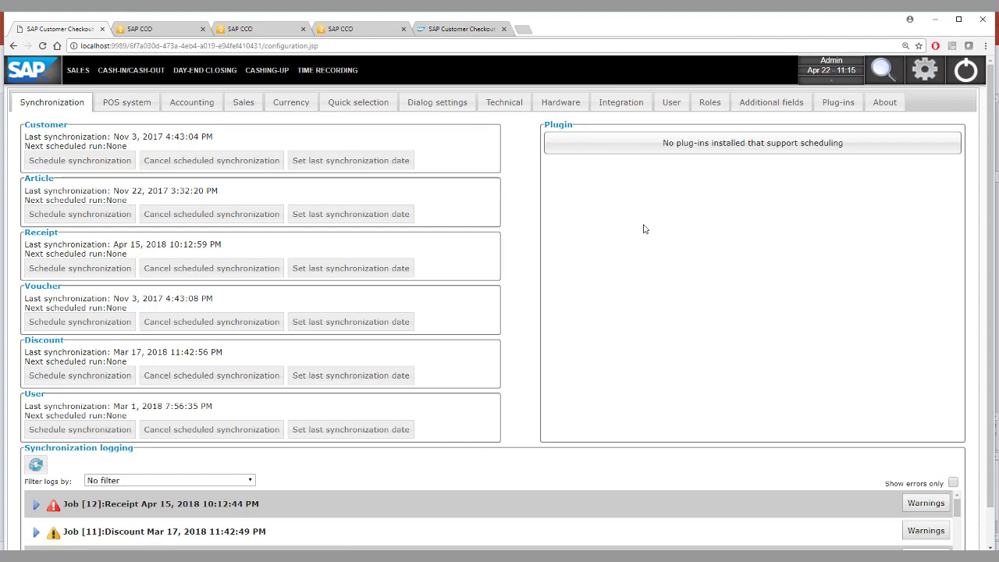
{"action": "left_click", "coordinate": [157, 29]}
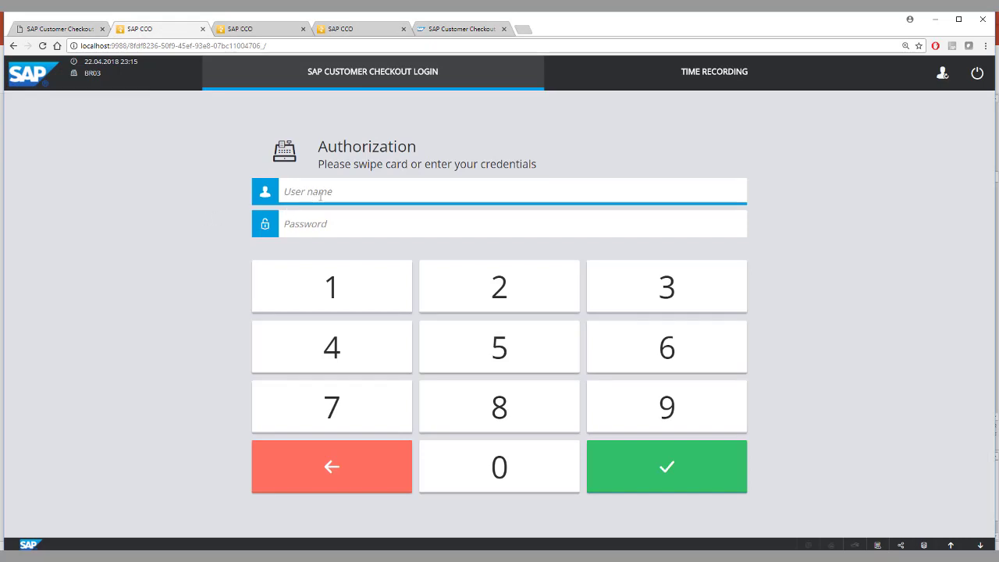
Log in as Admin and view the cash-in, cash-out, pay-in and pay-out movement types
{"action": "type", "text": "Adm"}
{"action": "type", "text": "in"}
{"action": "key", "text": "Return"}
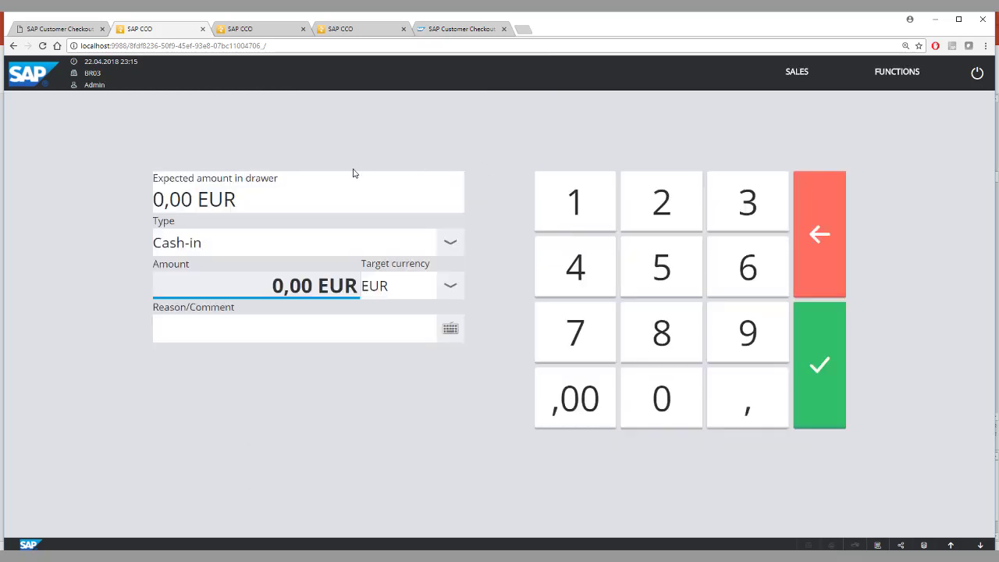
{"action": "left_click", "coordinate": [451, 249]}
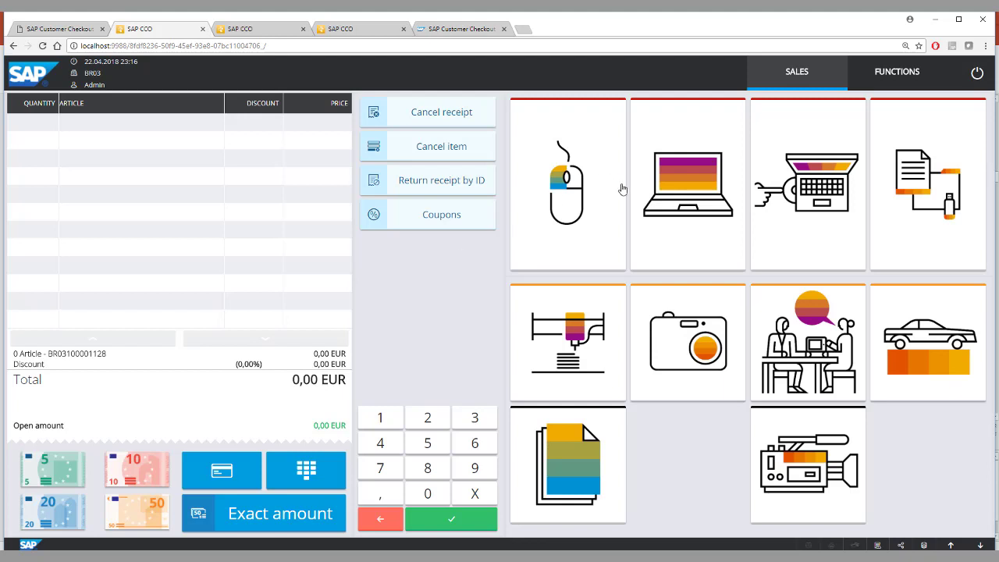
Put USB Maus and J.B. Multifunktionsdrucker 1111 on the receipt and preview card and cash payment
{"action": "left_click", "coordinate": [587, 214]}
{"action": "left_click", "coordinate": [578, 353]}
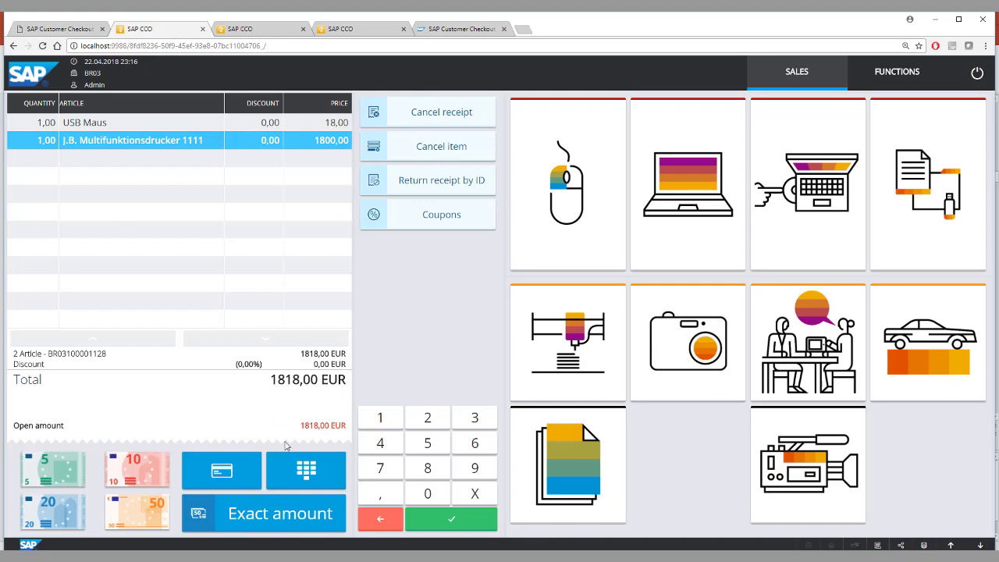
{"action": "left_click", "coordinate": [242, 478]}
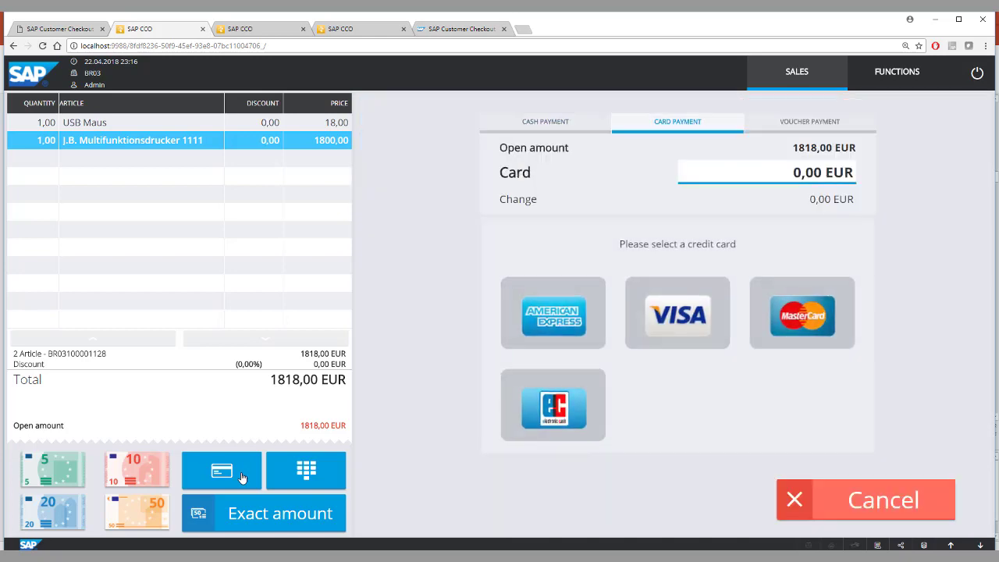
{"action": "left_click", "coordinate": [560, 132]}
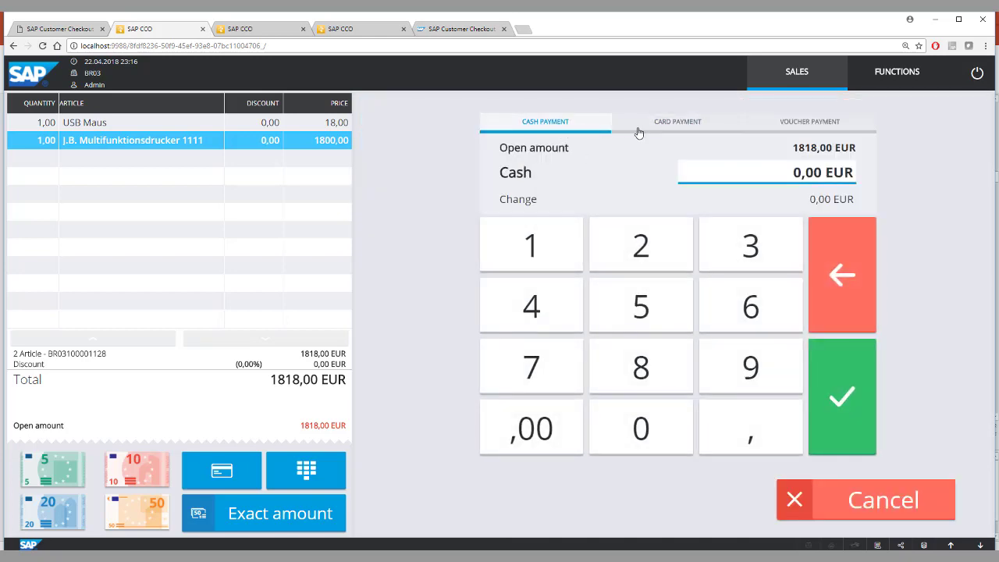
Browse Time recording and Day-end closing from the FUNCTIONS menu
{"action": "left_click", "coordinate": [896, 73]}
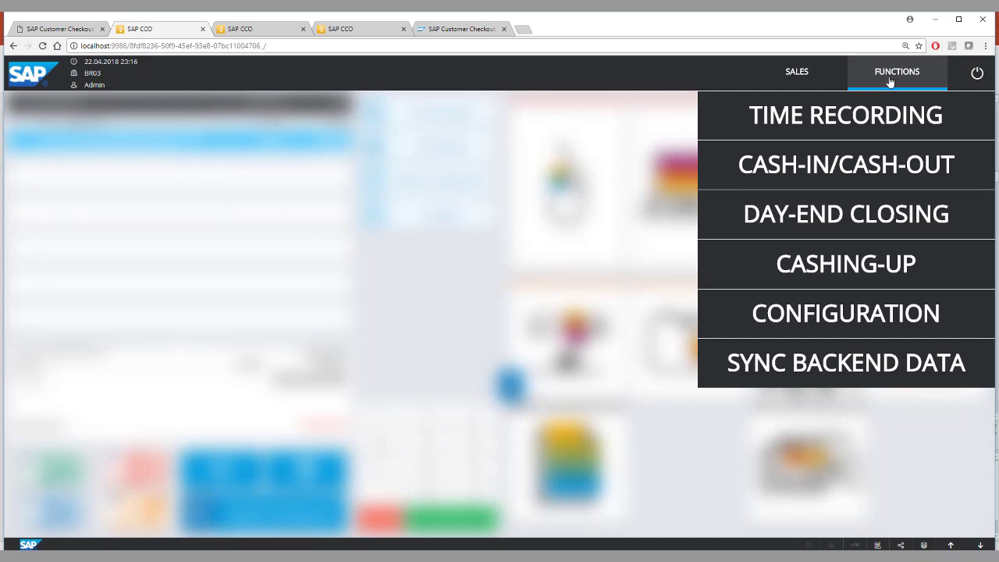
{"action": "left_click", "coordinate": [864, 117]}
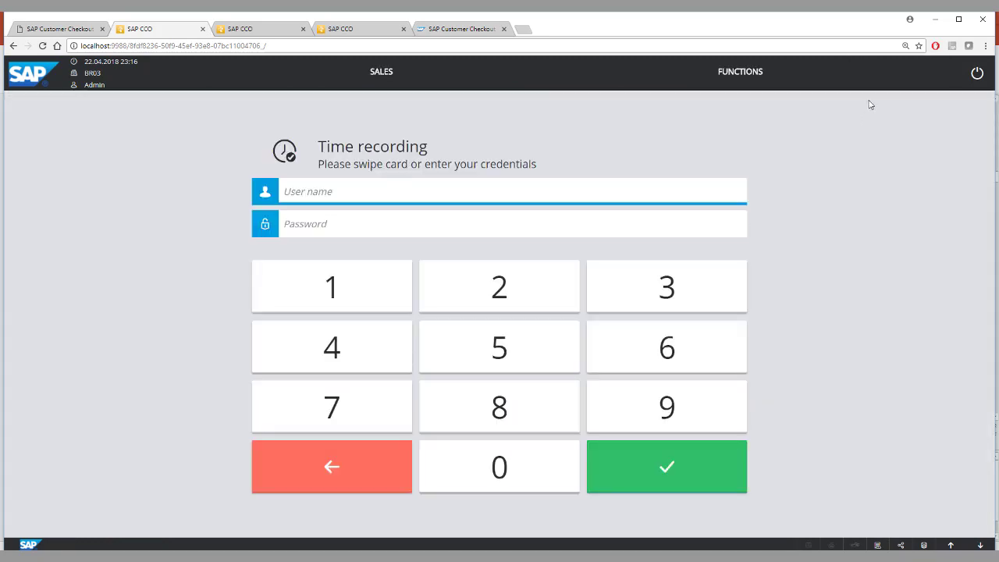
{"action": "left_click", "coordinate": [751, 83]}
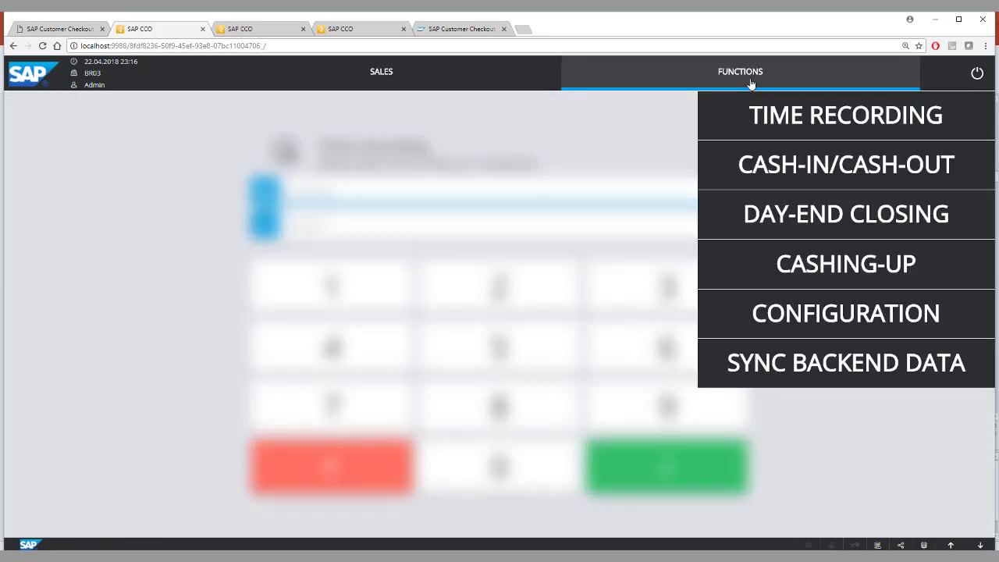
{"action": "left_click", "coordinate": [857, 228]}
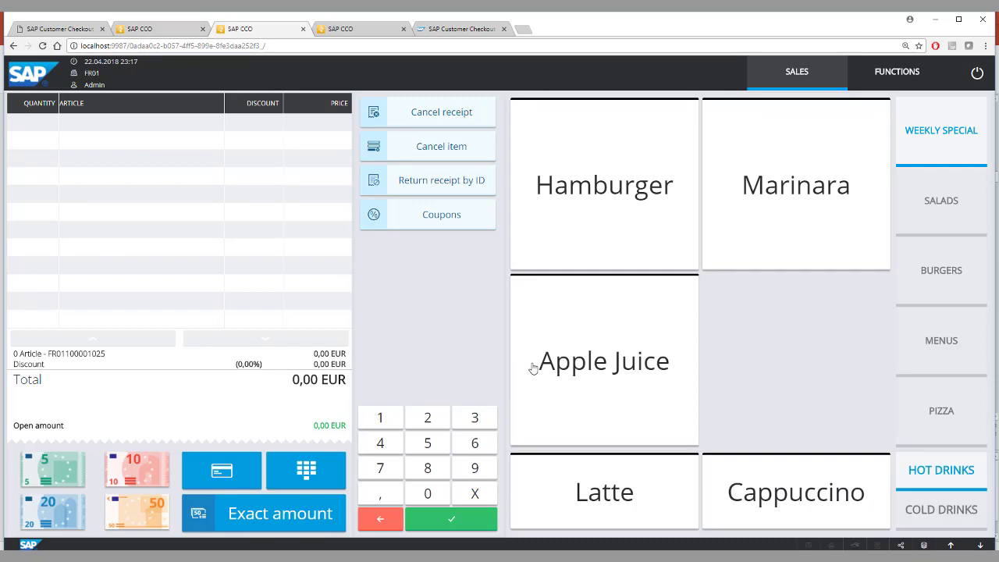
Browse the salads, burgers, menus, pizzas, cold drinks and weekly specials categories
{"action": "left_click", "coordinate": [929, 212]}
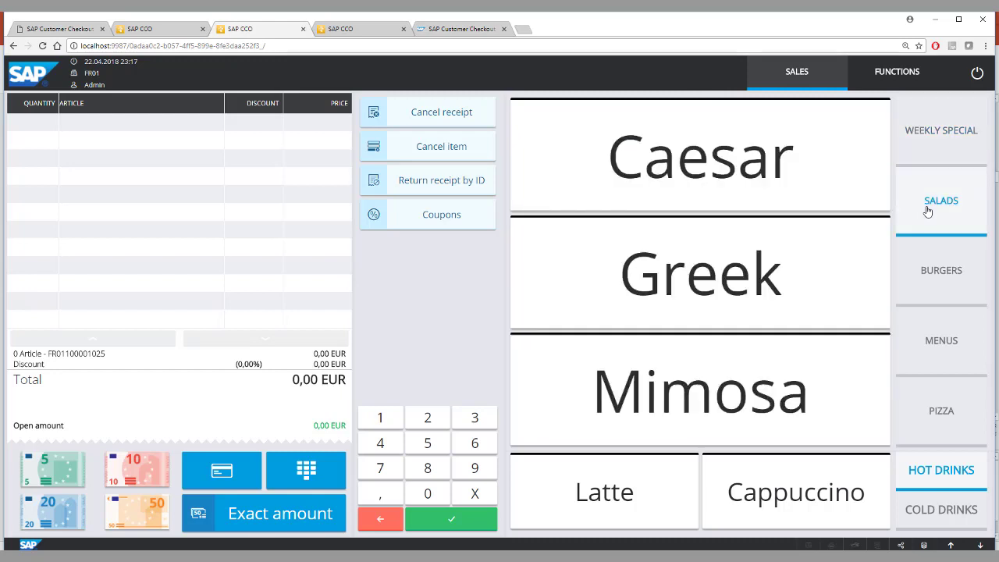
{"action": "left_click", "coordinate": [942, 272]}
{"action": "left_click", "coordinate": [942, 334]}
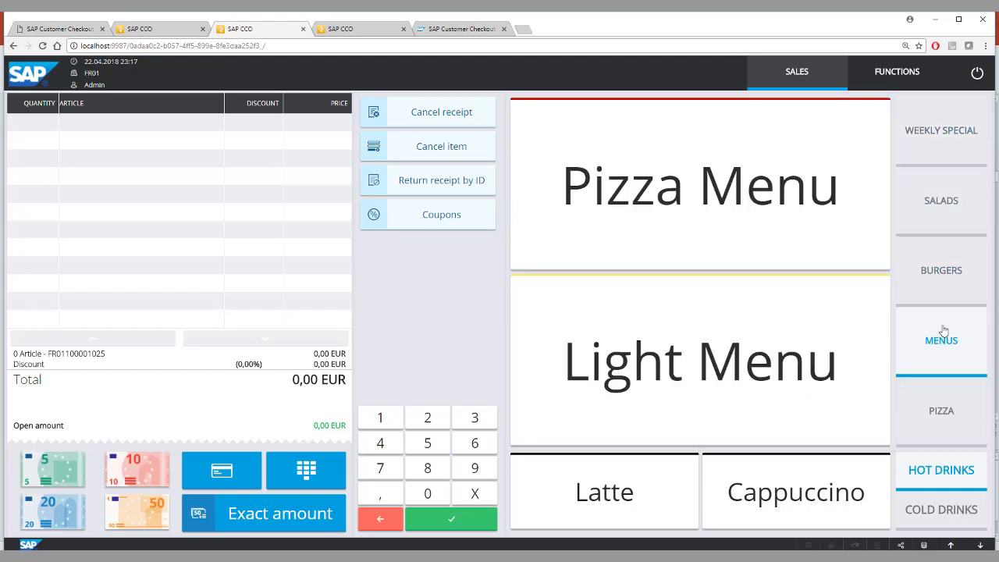
{"action": "left_click", "coordinate": [945, 416]}
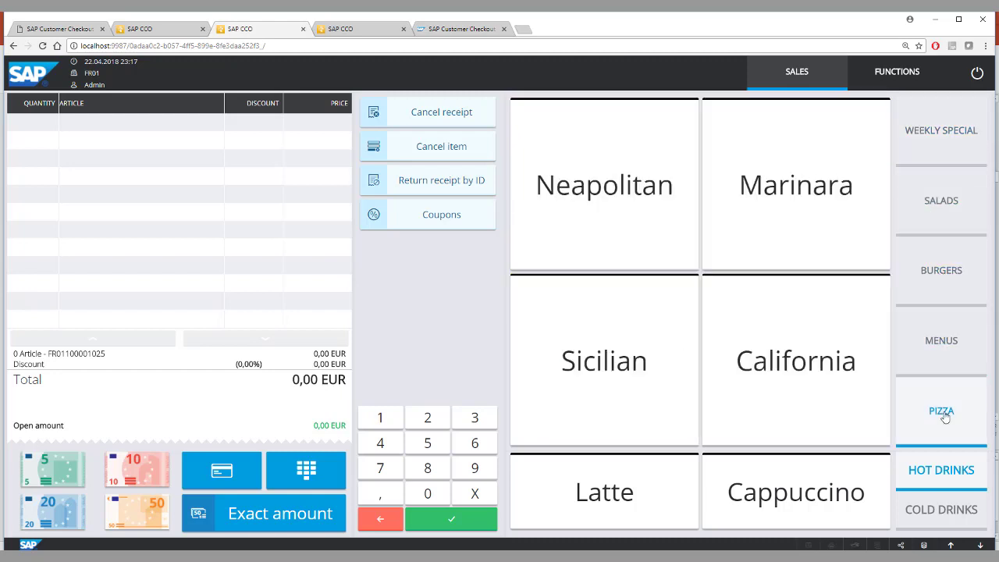
{"action": "left_click", "coordinate": [959, 509]}
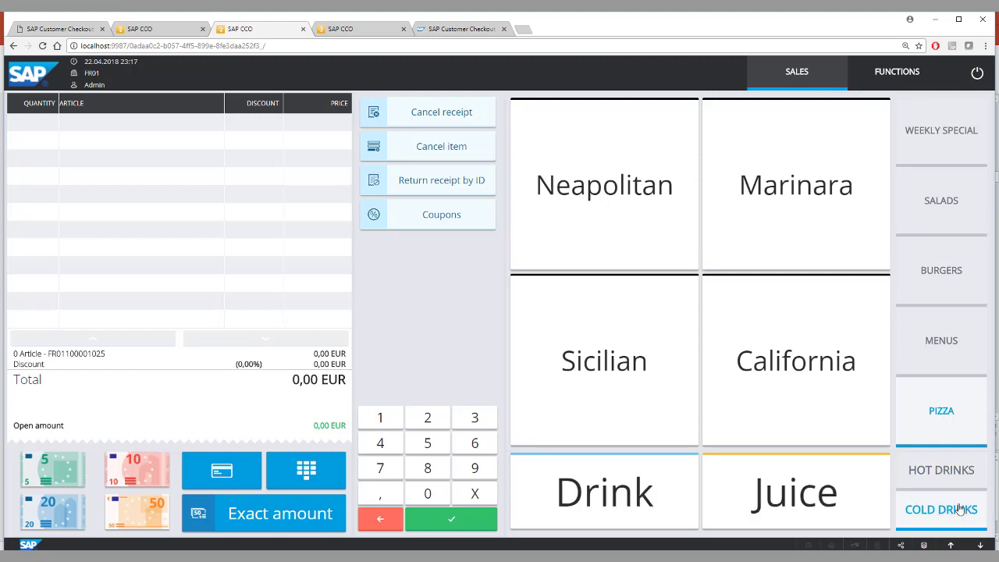
{"action": "left_click", "coordinate": [937, 143]}
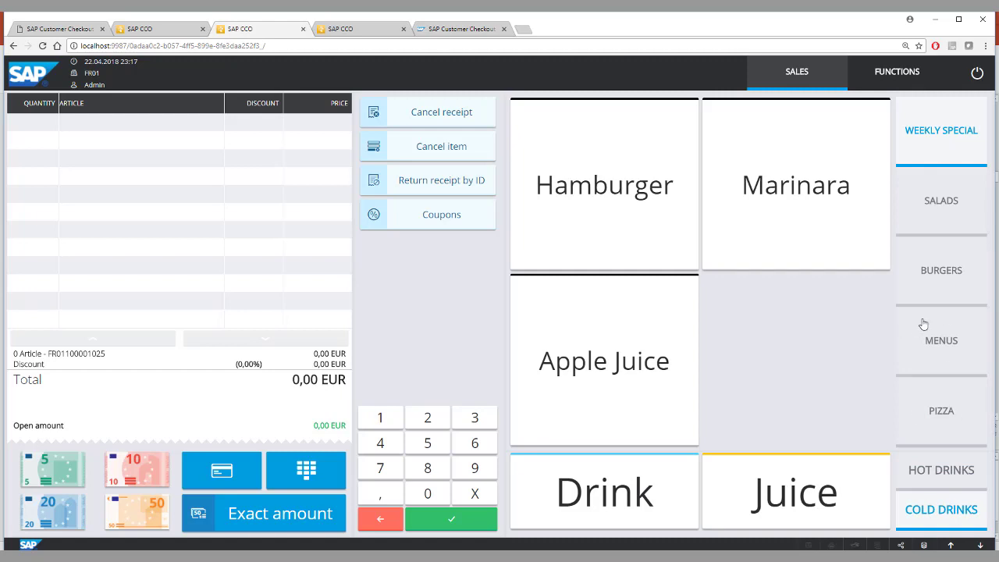
Ring up a Pizza Menu set with Fanta as the drink and Marinara as the pizza
{"action": "left_click", "coordinate": [946, 348]}
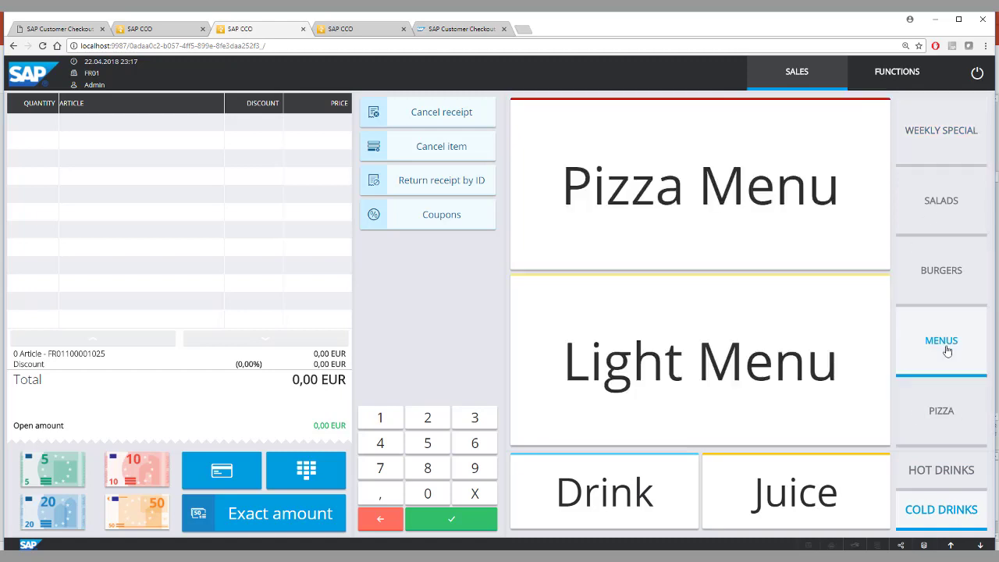
{"action": "left_click", "coordinate": [612, 218]}
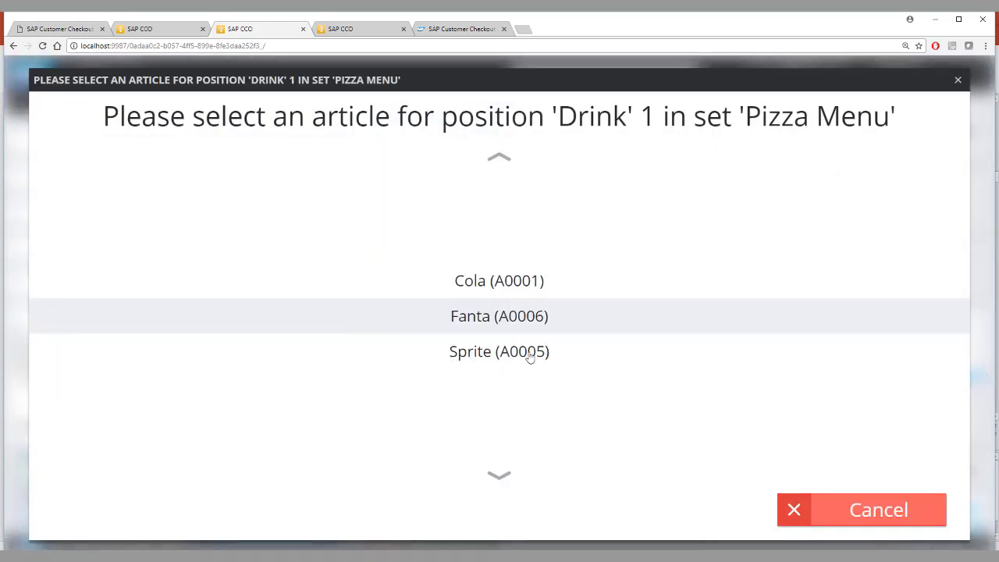
{"action": "left_click", "coordinate": [497, 331]}
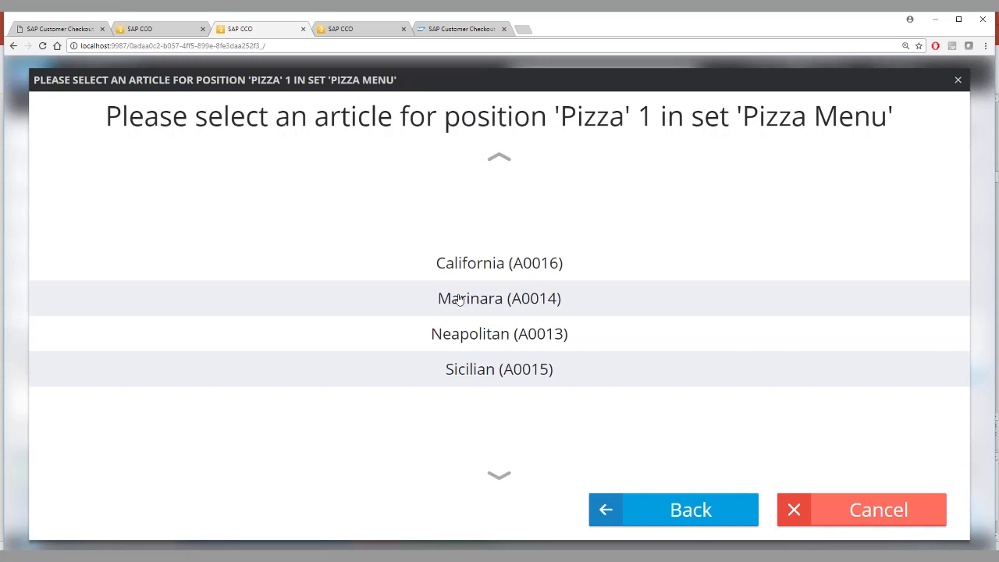
{"action": "left_click", "coordinate": [459, 299]}
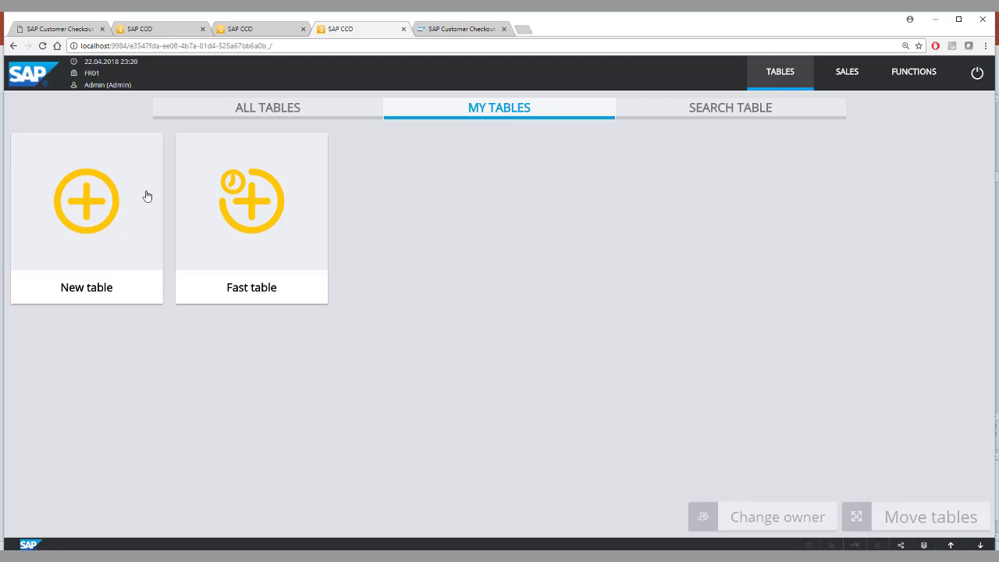
Show all tables, try and cancel the table search, then start a new table named 200
{"action": "left_click", "coordinate": [260, 112]}
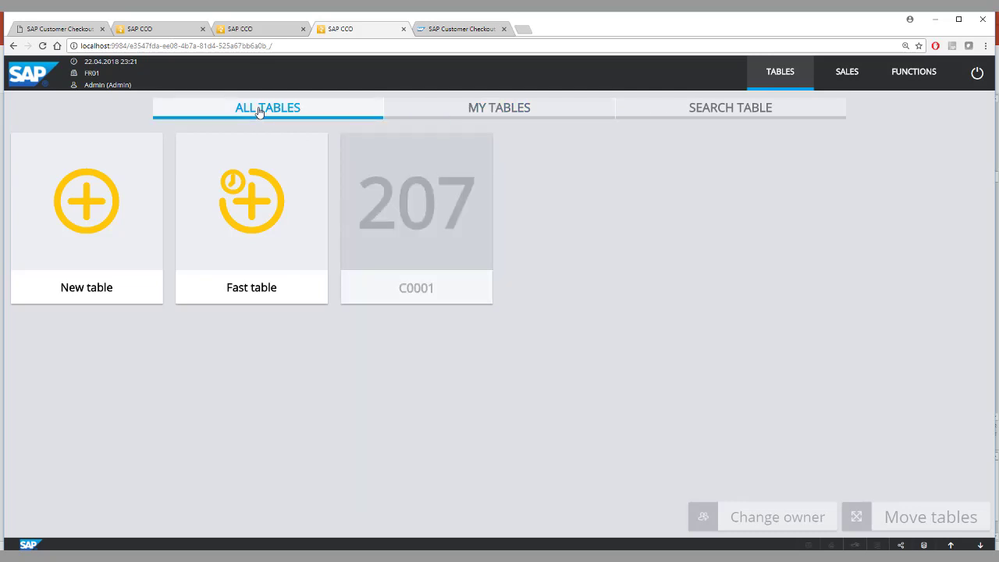
{"action": "left_click", "coordinate": [675, 121]}
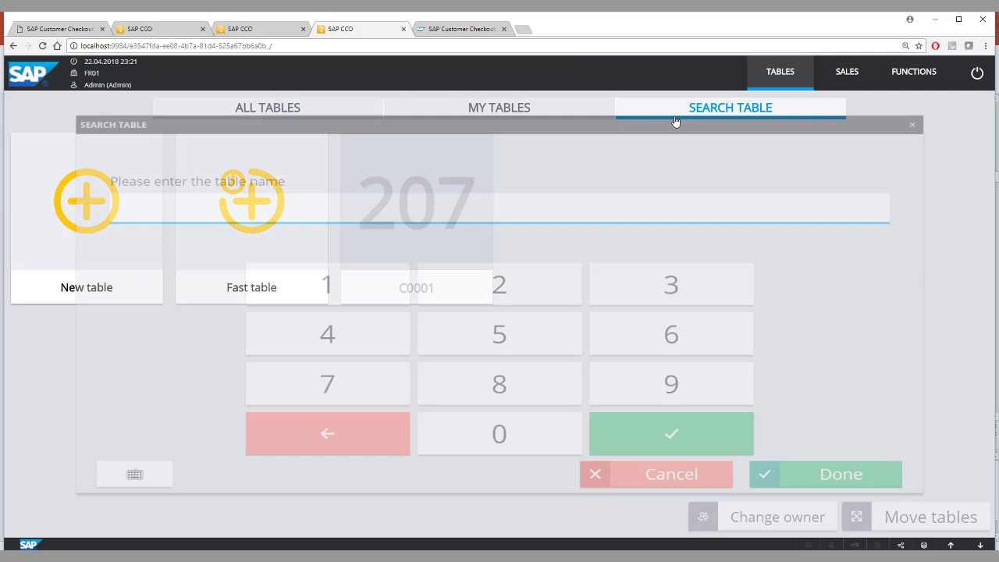
{"action": "left_click", "coordinate": [692, 528]}
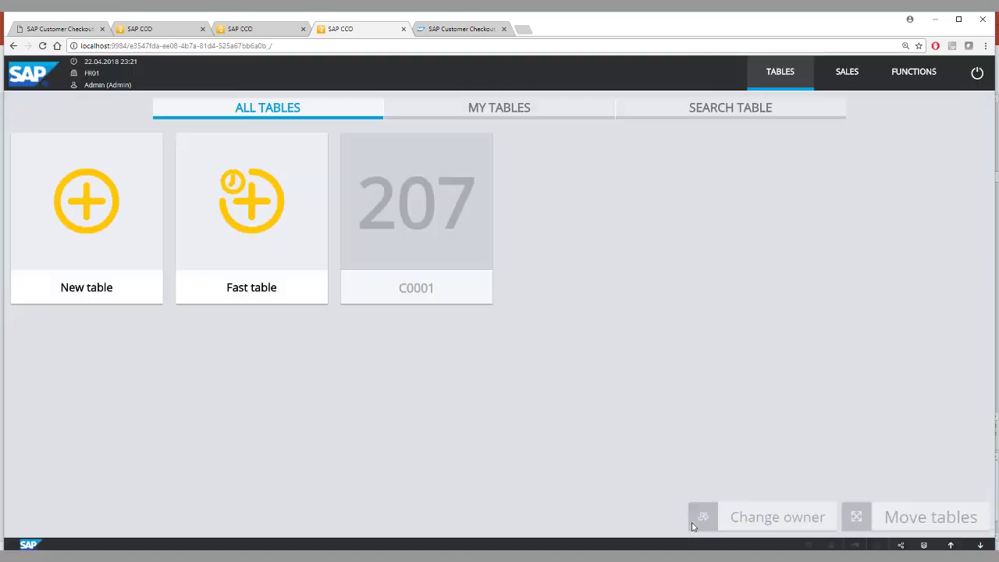
{"action": "left_click", "coordinate": [107, 251]}
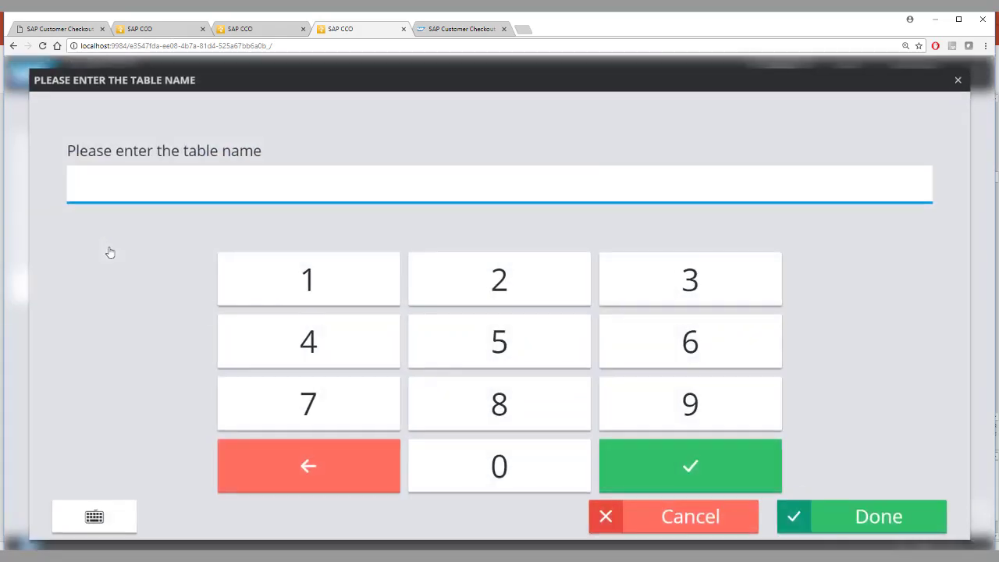
{"action": "left_click", "coordinate": [477, 283]}
{"action": "double_click", "coordinate": [531, 477]}
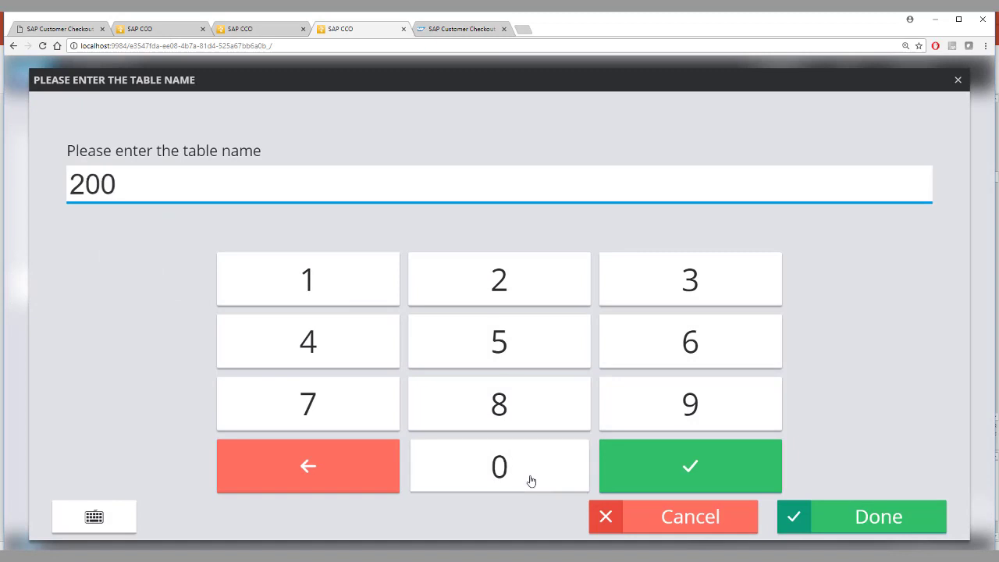
Open table 200 and order a Caesar and a Greek salad
{"action": "left_click", "coordinate": [690, 465]}
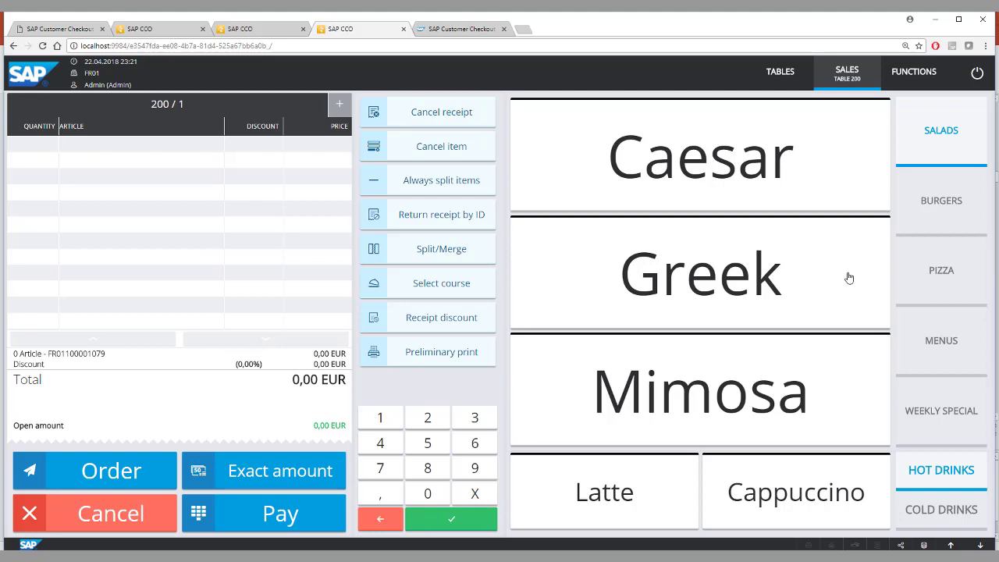
{"action": "left_click", "coordinate": [720, 165]}
{"action": "left_click", "coordinate": [713, 286]}
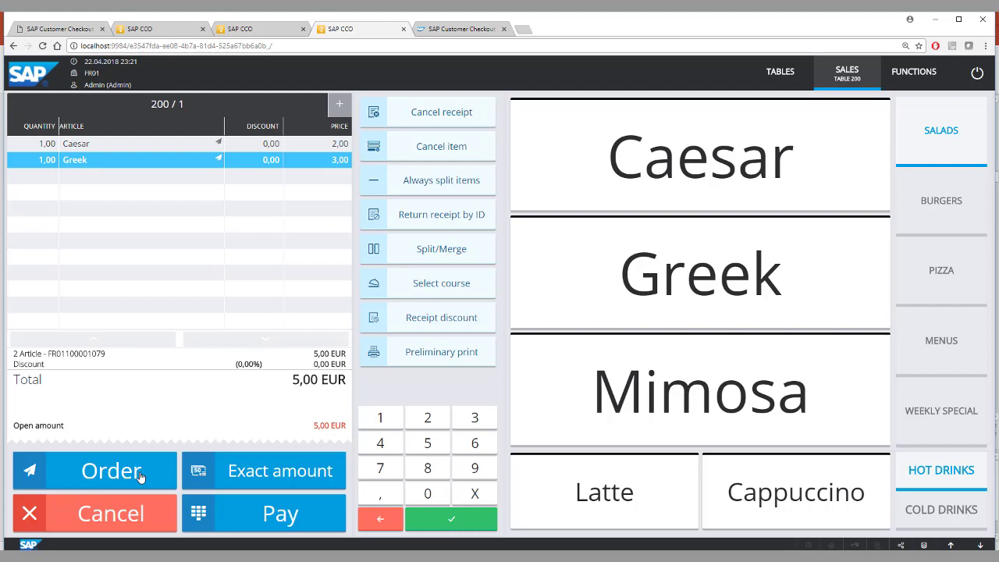
{"action": "left_click", "coordinate": [141, 474]}
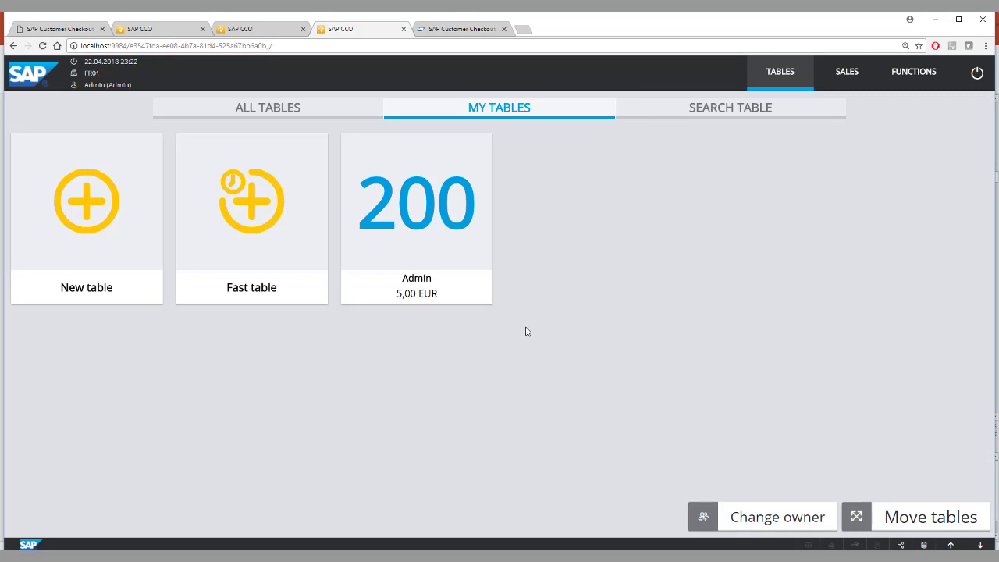
Reopen table 200, add Neapolitan and Sicilian pizzas for 15,50 EUR, and bring up course choices
{"action": "left_click", "coordinate": [420, 237]}
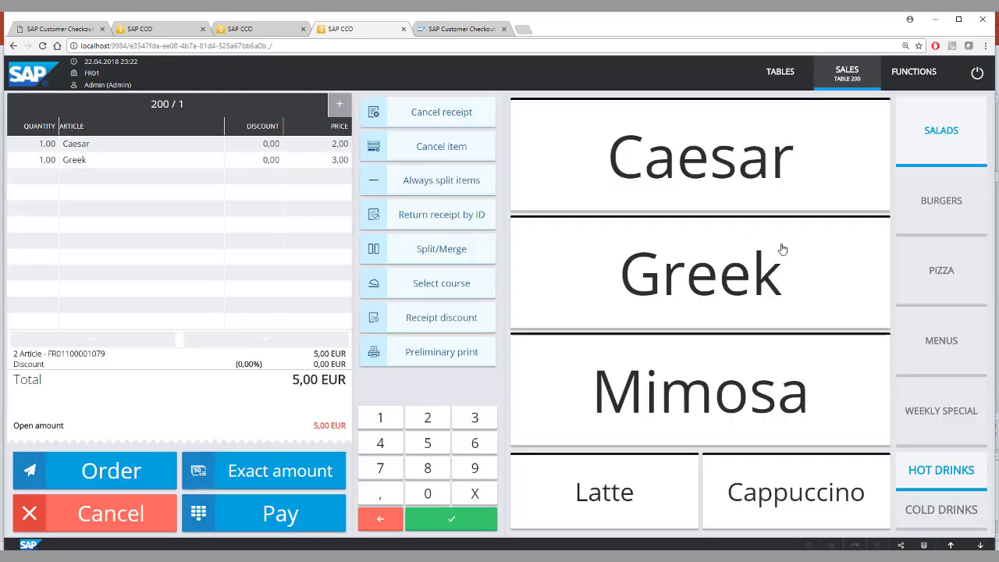
{"action": "left_click", "coordinate": [943, 282]}
{"action": "left_click", "coordinate": [601, 203]}
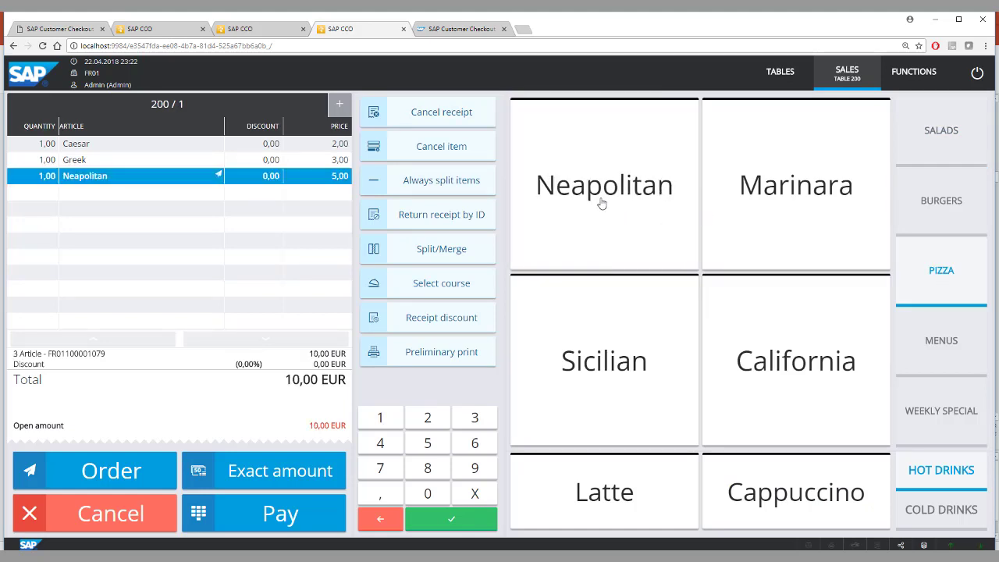
{"action": "left_click", "coordinate": [593, 359]}
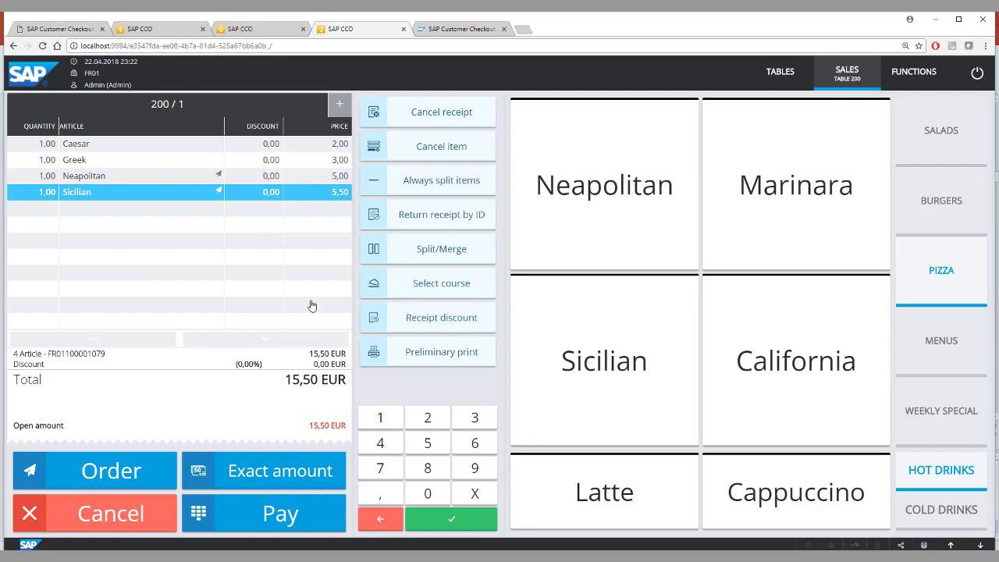
{"action": "left_click", "coordinate": [423, 289]}
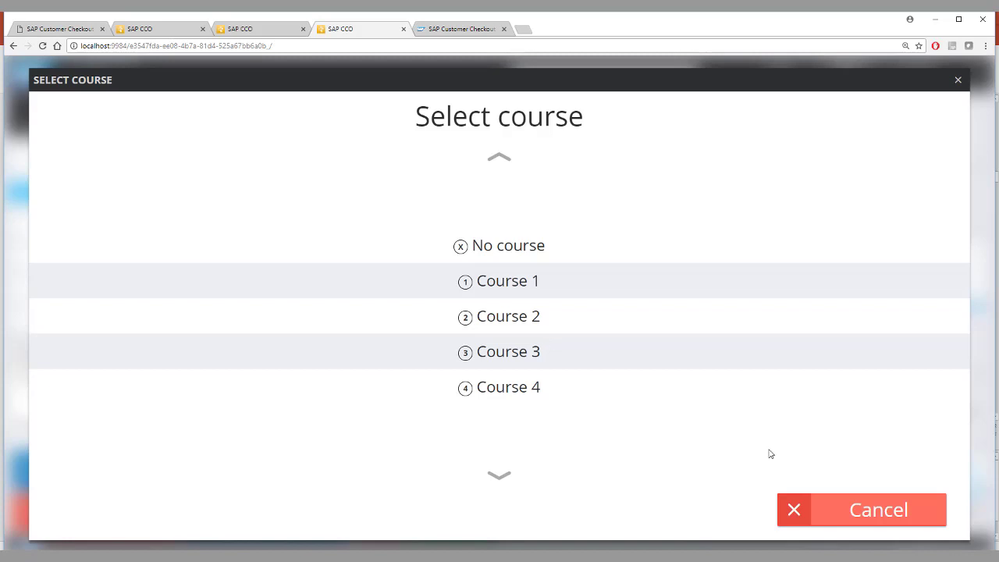
Dismiss the course choices and peek at Split/Merge without splitting table 200's order
{"action": "left_click", "coordinate": [847, 515]}
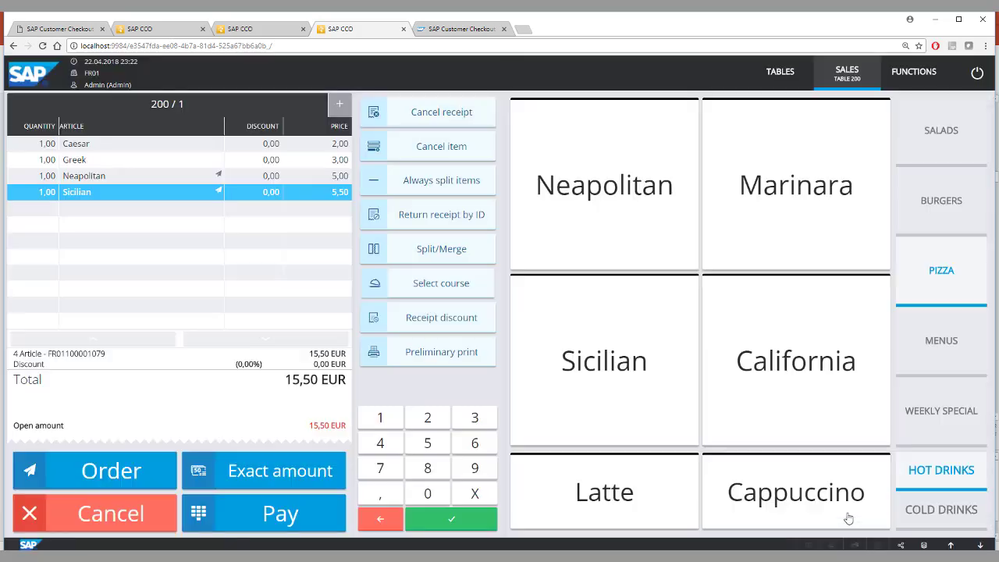
{"action": "left_click", "coordinate": [442, 250]}
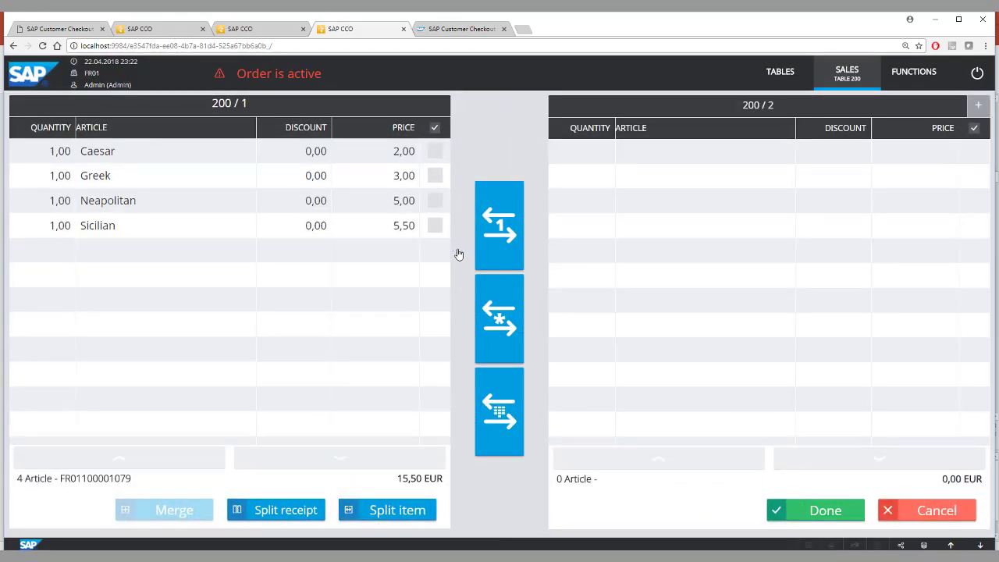
{"action": "left_click", "coordinate": [904, 509]}
Open Time Recording, then Cash-in/Cash-out, checking movement types and keeping Cash-in
{"action": "left_click", "coordinate": [906, 78]}
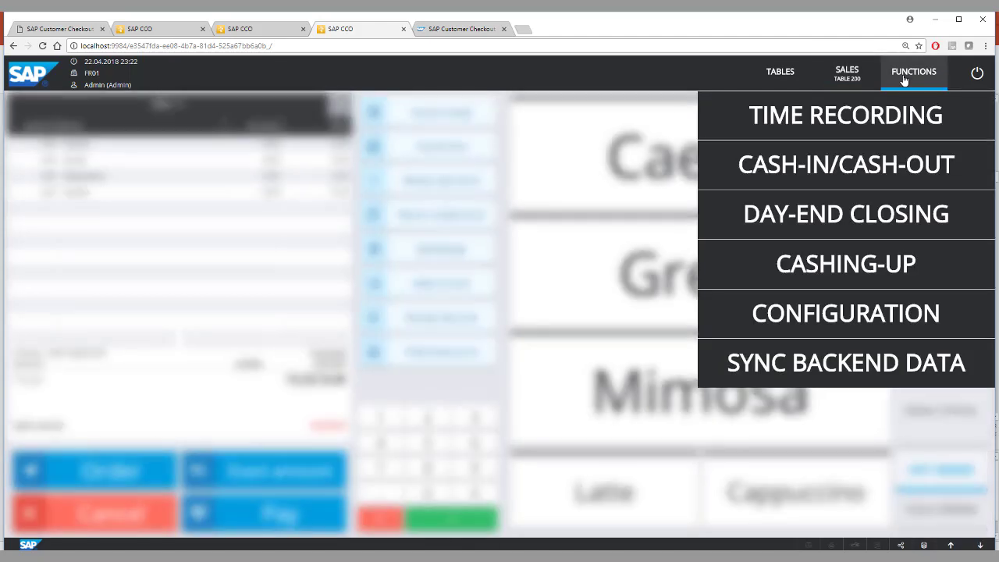
{"action": "left_click", "coordinate": [859, 117]}
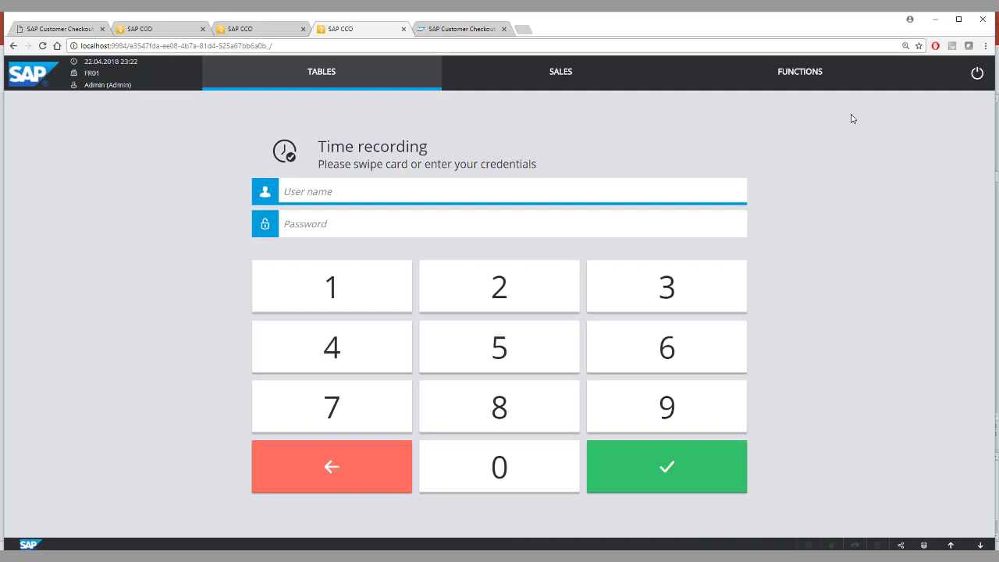
{"action": "left_click", "coordinate": [810, 82]}
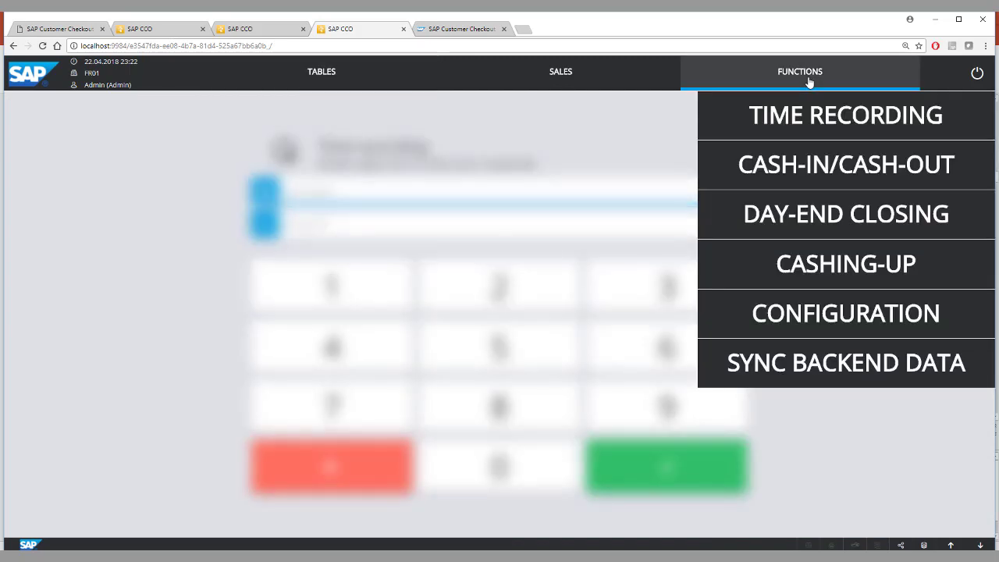
{"action": "left_click", "coordinate": [820, 160]}
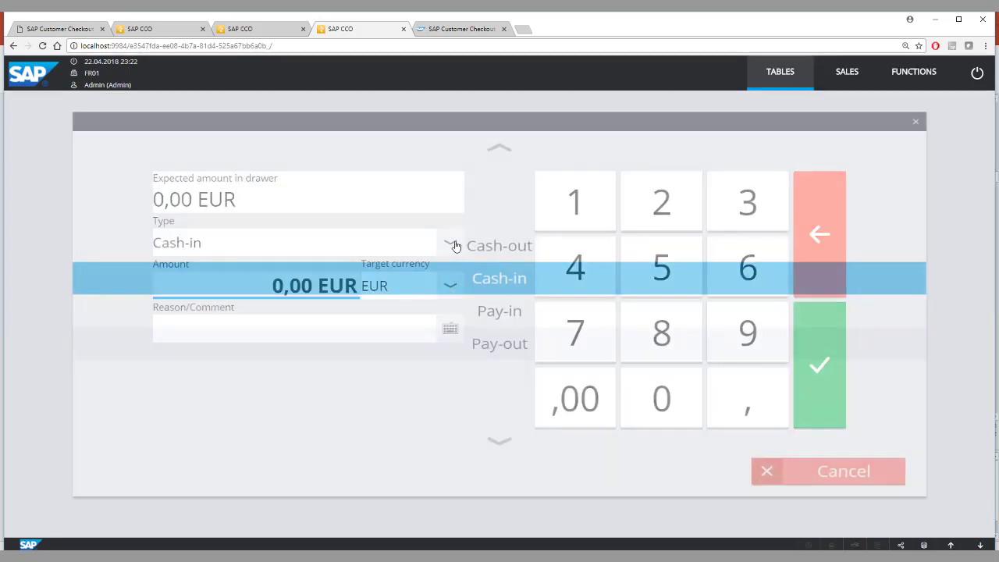
{"action": "left_click", "coordinate": [453, 245]}
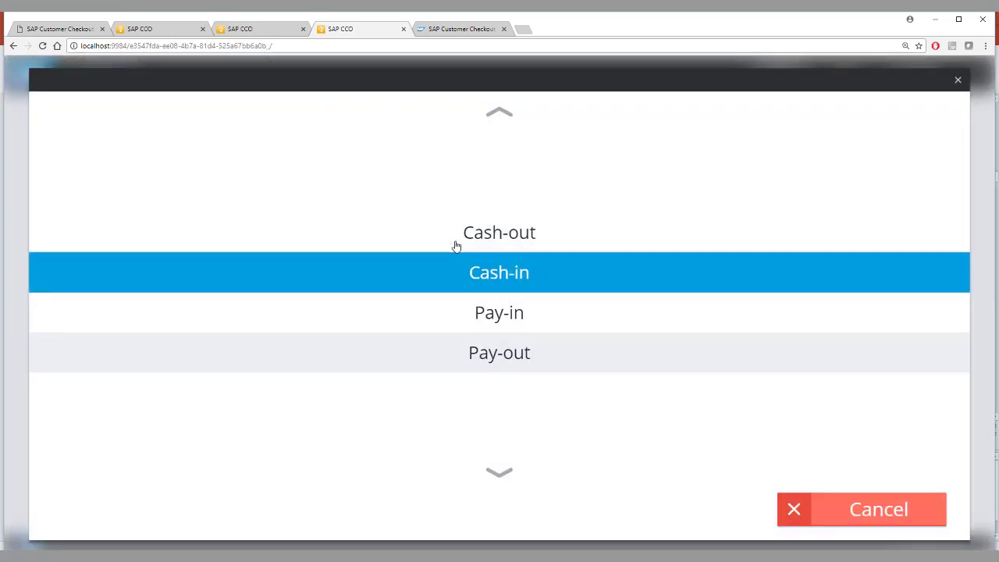
{"action": "left_click", "coordinate": [875, 508]}
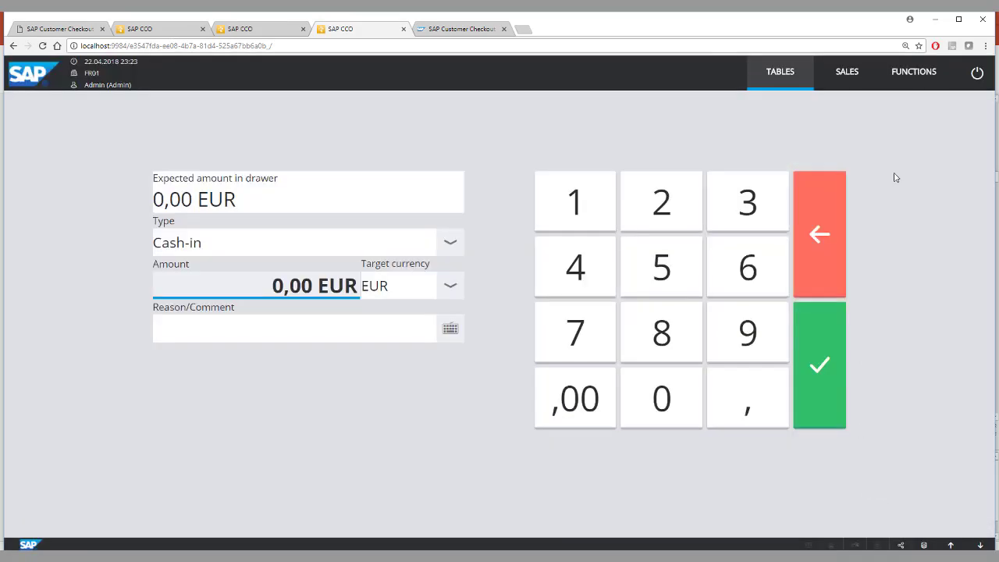
View the cashing-up summary, then switch to the day-end closing page
{"action": "left_click", "coordinate": [908, 86]}
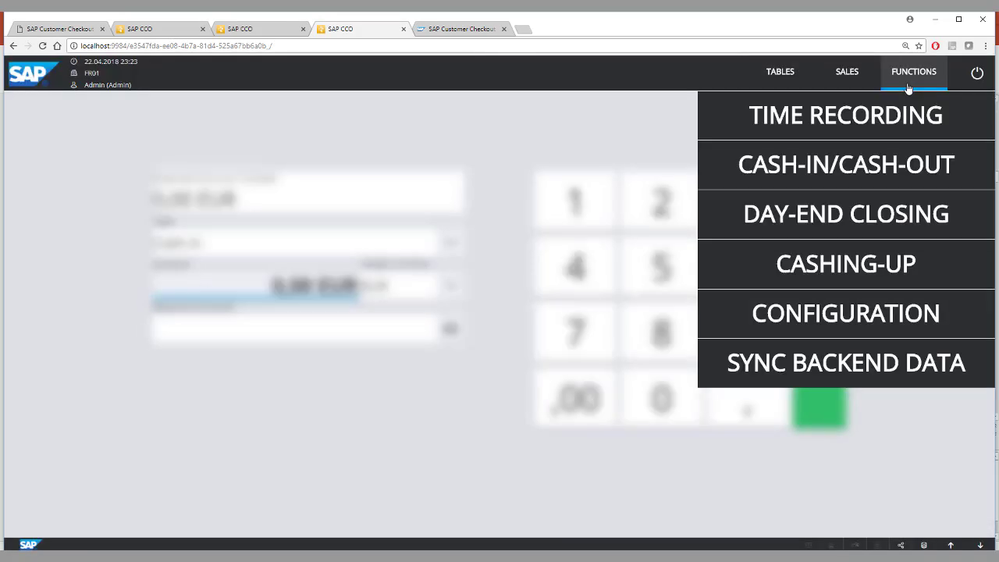
{"action": "left_click", "coordinate": [842, 267]}
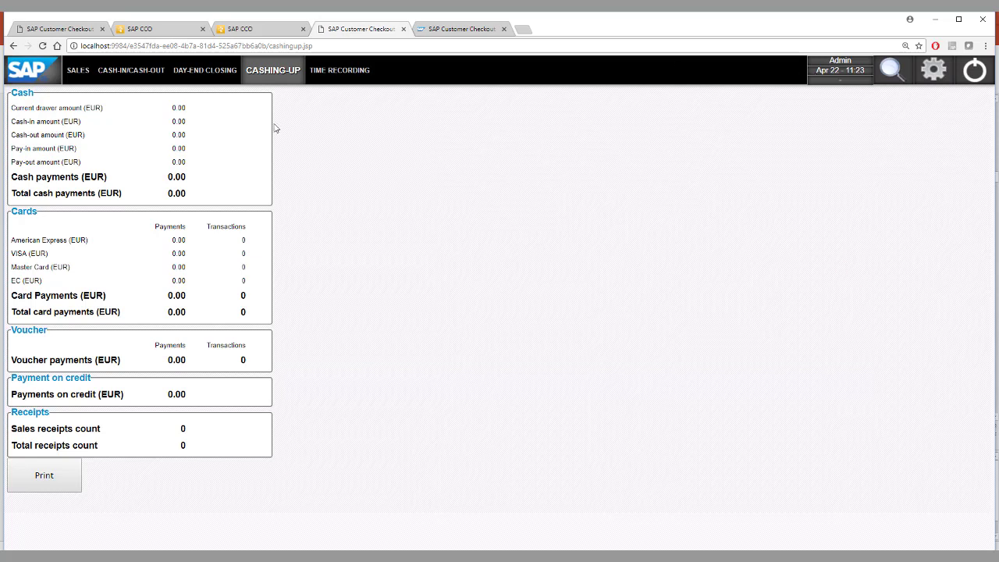
{"action": "left_click", "coordinate": [204, 71]}
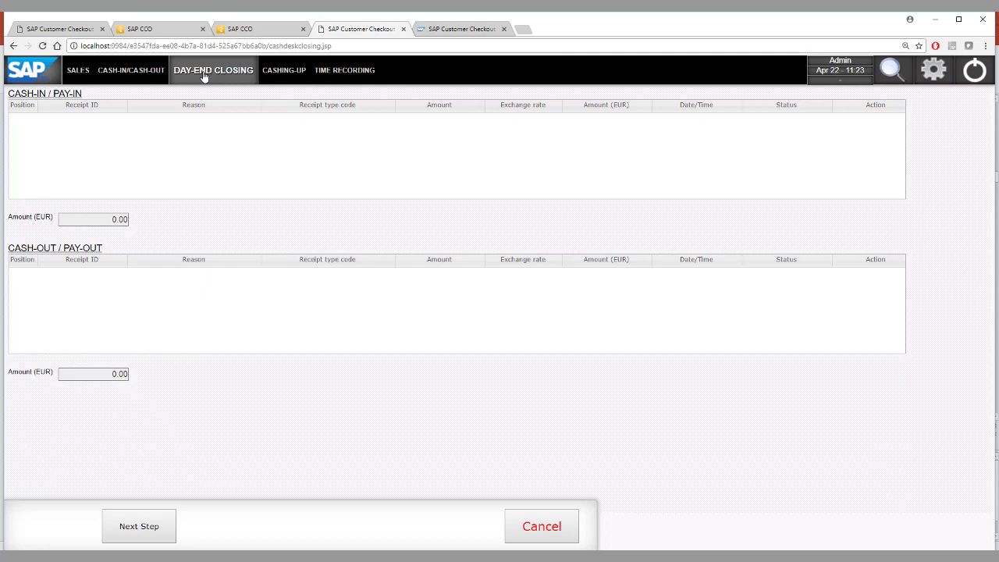
Log in to Customer Checkout manager as Admin with the account password and browse the tiles
{"action": "left_click", "coordinate": [459, 29]}
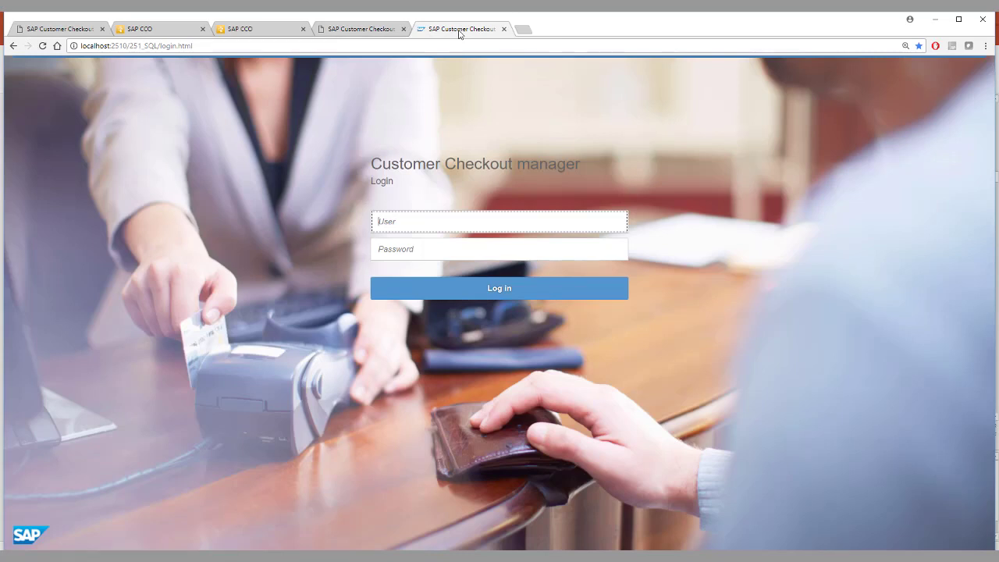
{"action": "type", "text": "Ad"}
{"action": "type", "text": "min"}
{"action": "key", "text": "Tab"}
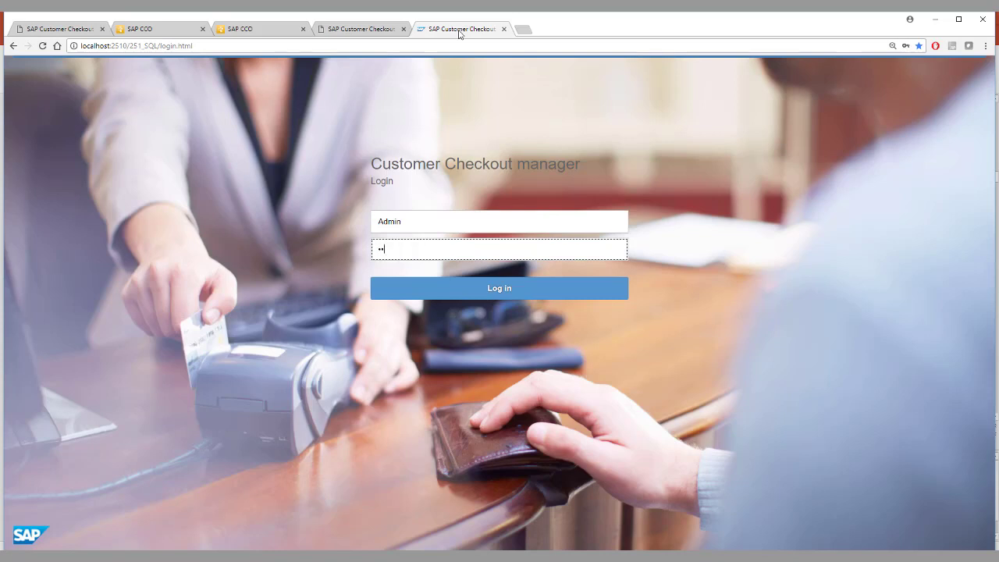
{"action": "left_click", "coordinate": [459, 285]}
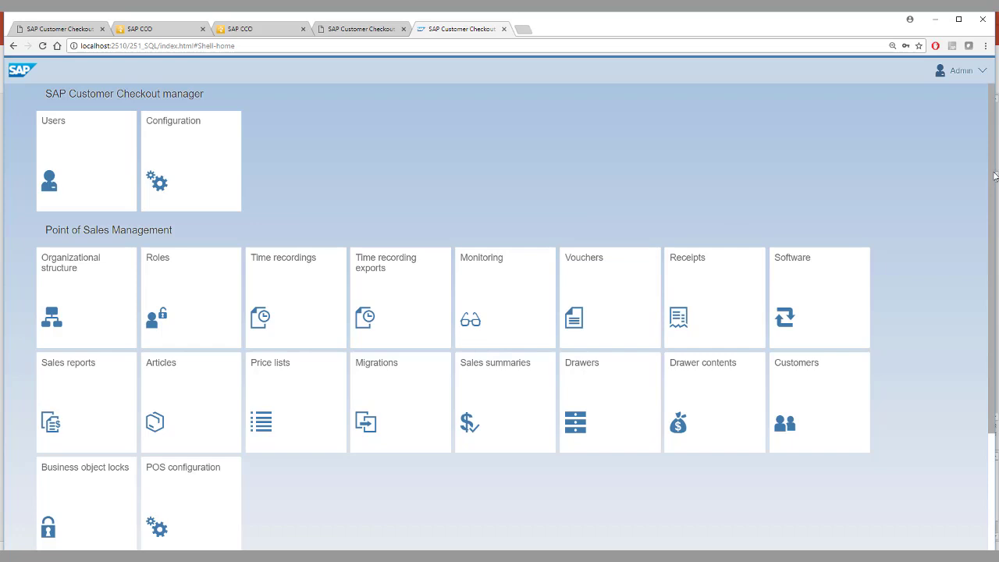
{"action": "scroll", "coordinate": [994, 188], "scroll_direction": "down", "scroll_amount": 1}
{"action": "scroll", "coordinate": [993, 203], "scroll_direction": "down", "scroll_amount": 1}
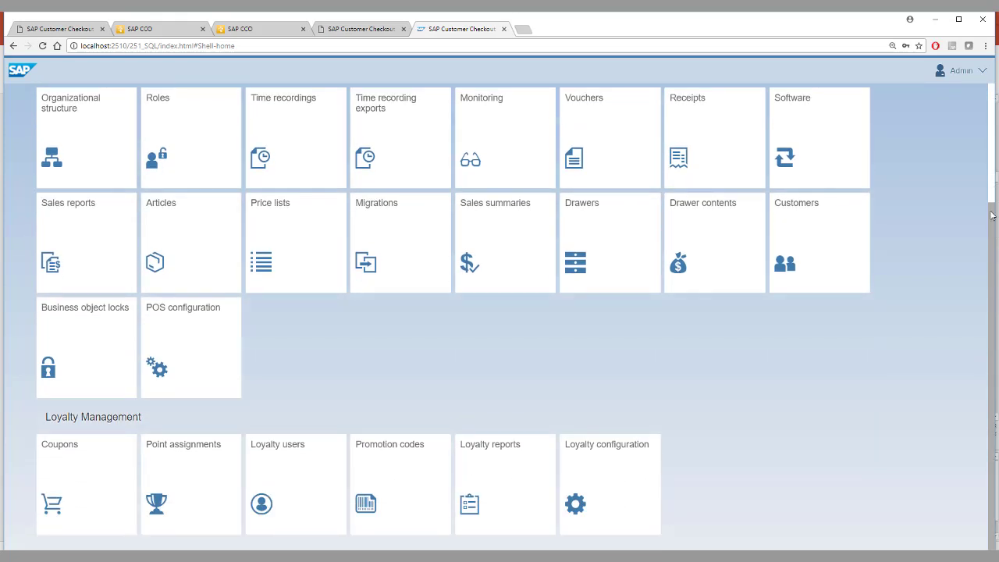
{"action": "scroll", "coordinate": [992, 195], "scroll_direction": "up", "scroll_amount": 2}
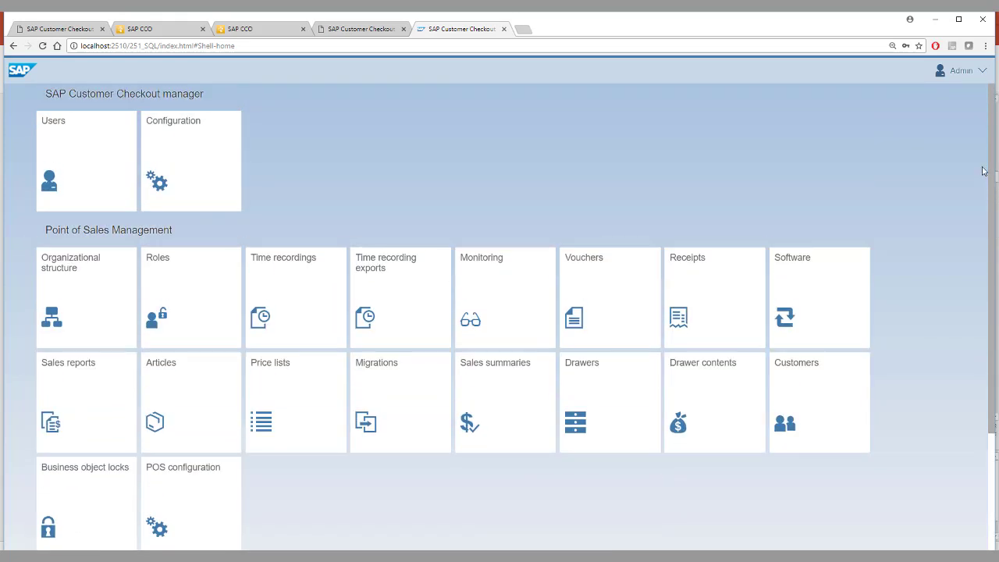
{"action": "left_click", "coordinate": [71, 304]}
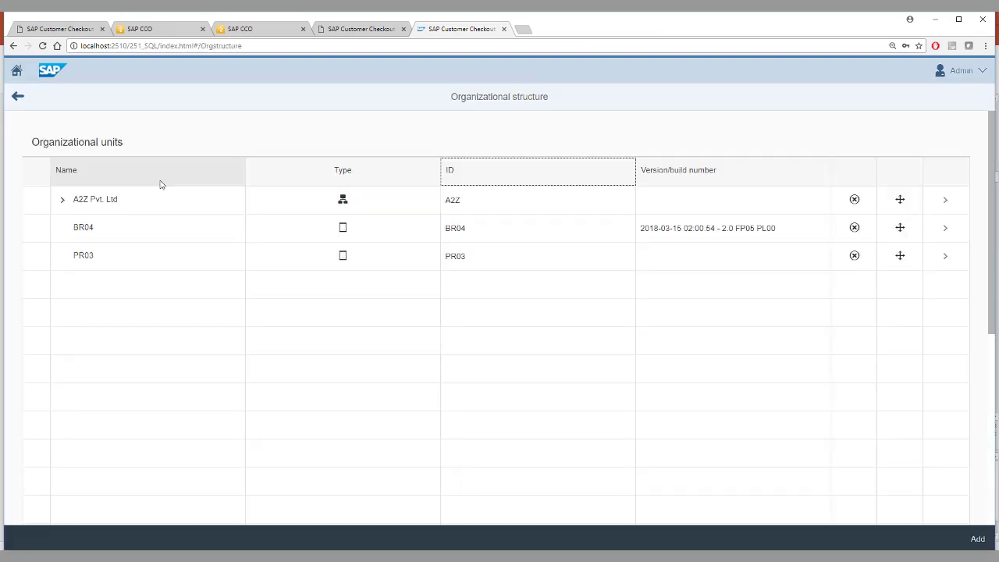
{"action": "left_click", "coordinate": [62, 202]}
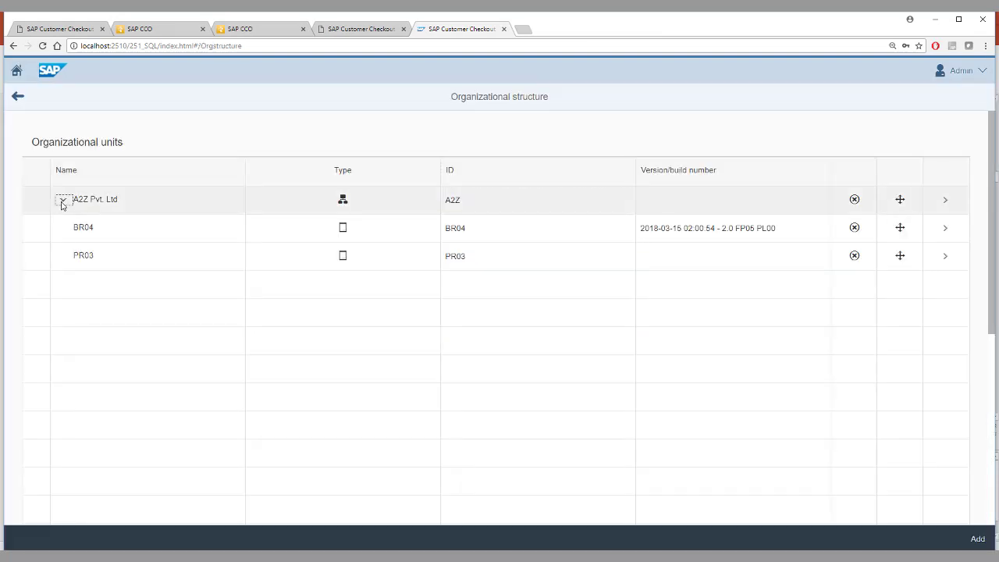
{"action": "left_click", "coordinate": [72, 228]}
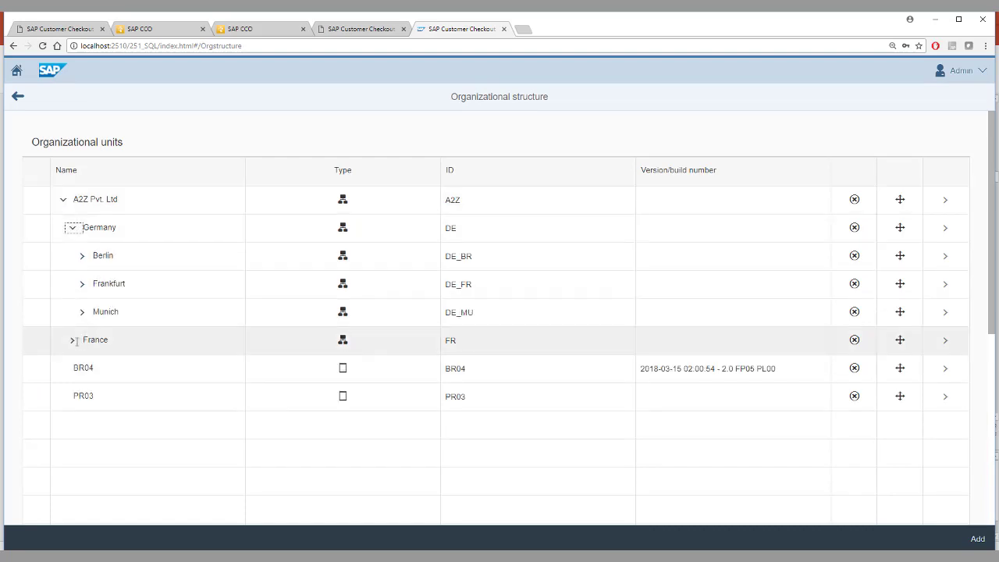
{"action": "left_click", "coordinate": [72, 342]}
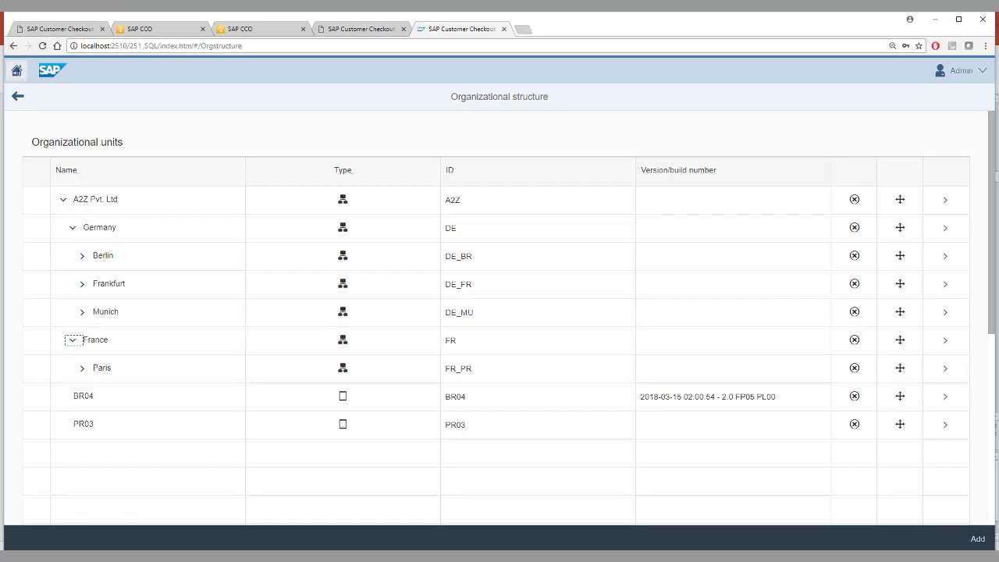
{"action": "left_click", "coordinate": [16, 70]}
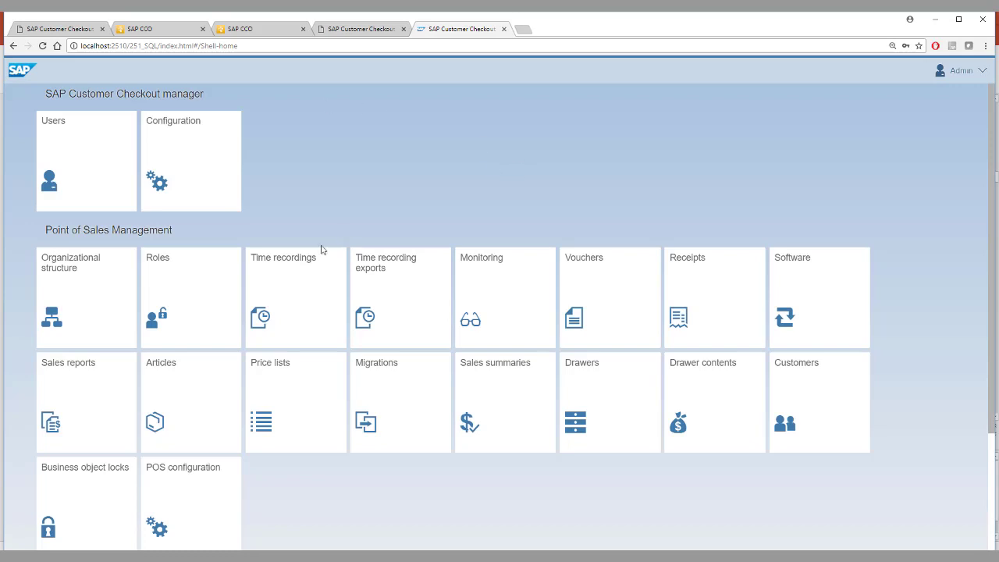
{"action": "left_click", "coordinate": [302, 306]}
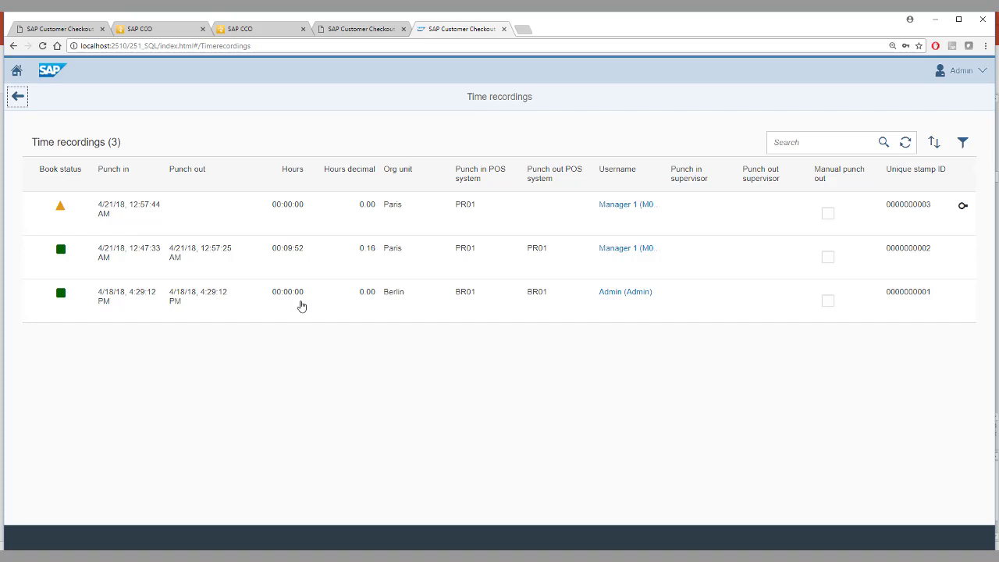
{"action": "left_click", "coordinate": [17, 96]}
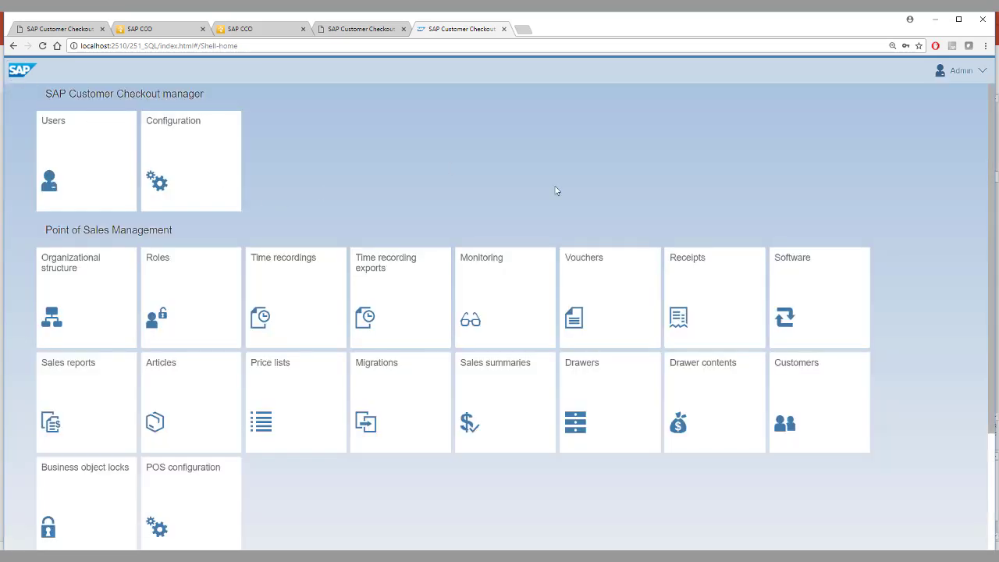
{"action": "left_click", "coordinate": [704, 292]}
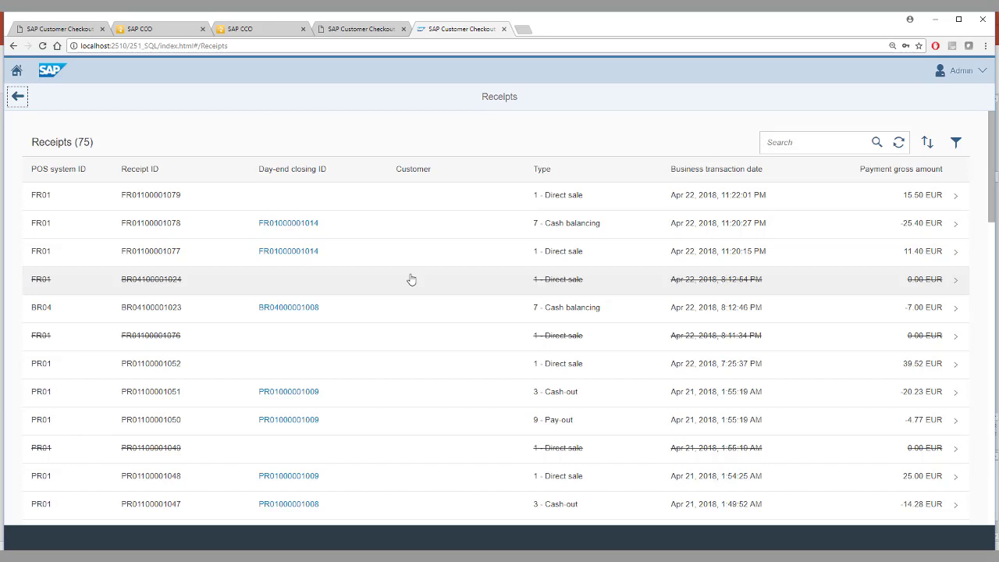
{"action": "left_click", "coordinate": [380, 194]}
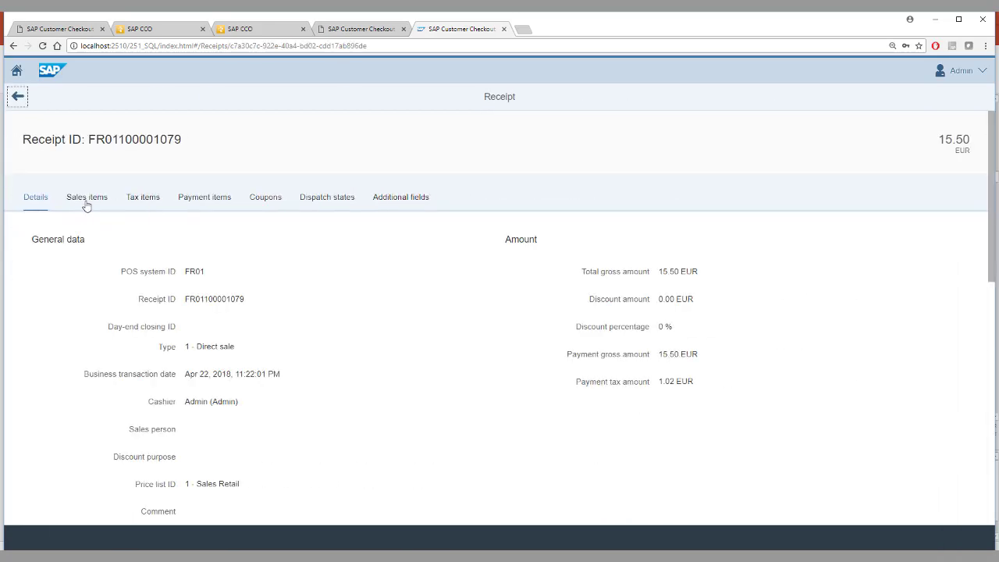
{"action": "left_click", "coordinate": [87, 201]}
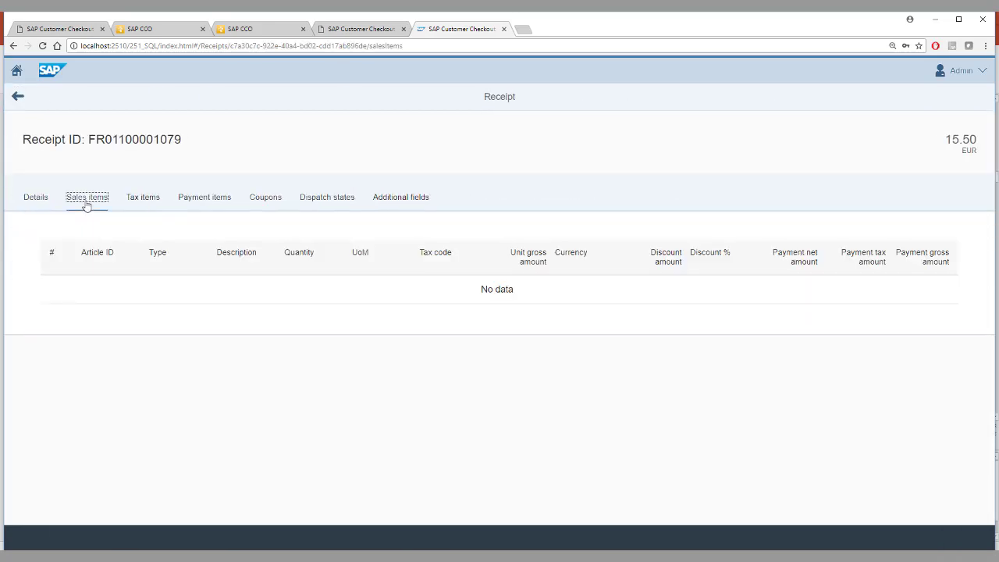
{"action": "left_click", "coordinate": [133, 205]}
{"action": "left_click", "coordinate": [210, 202]}
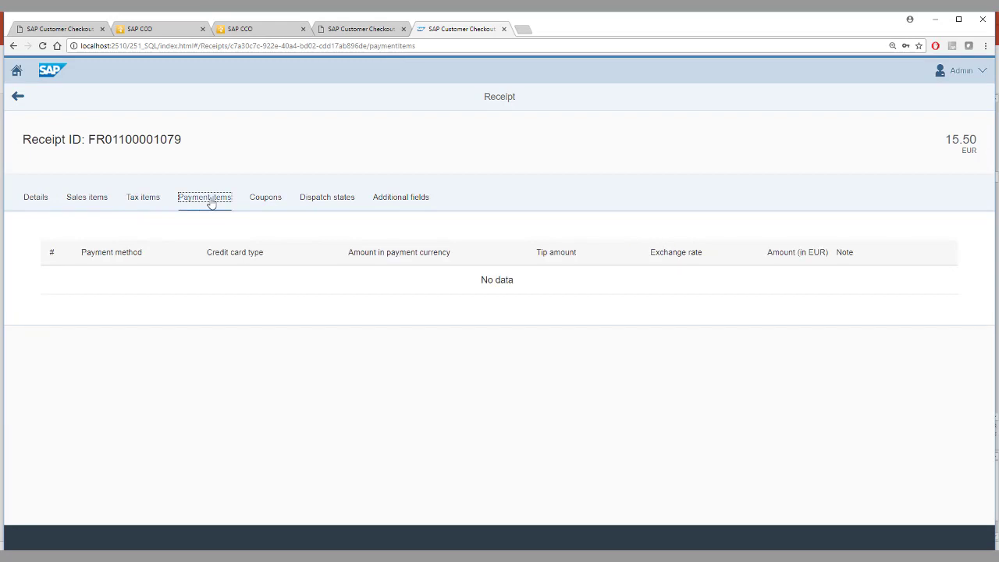
{"action": "left_click", "coordinate": [94, 198]}
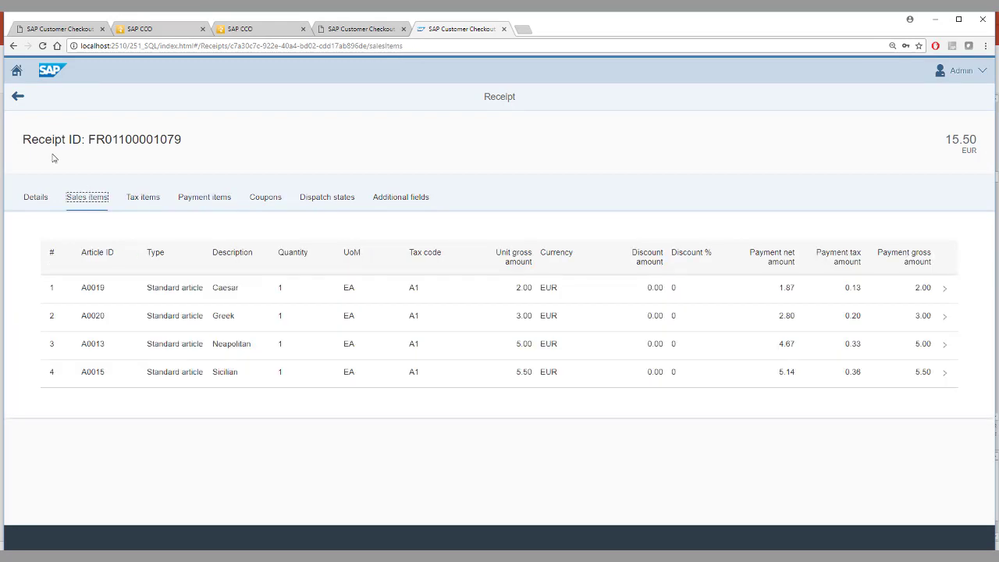
Open cashier C0001's user record from the Users tile
{"action": "left_click", "coordinate": [18, 96]}
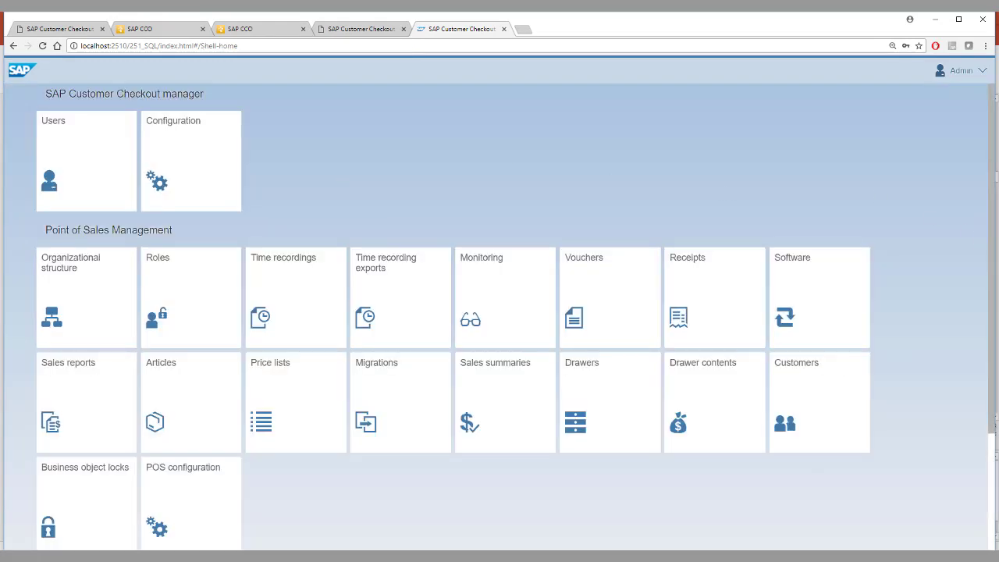
{"action": "left_click_drag", "start_coordinate": [992, 258], "coordinate": [992, 270]}
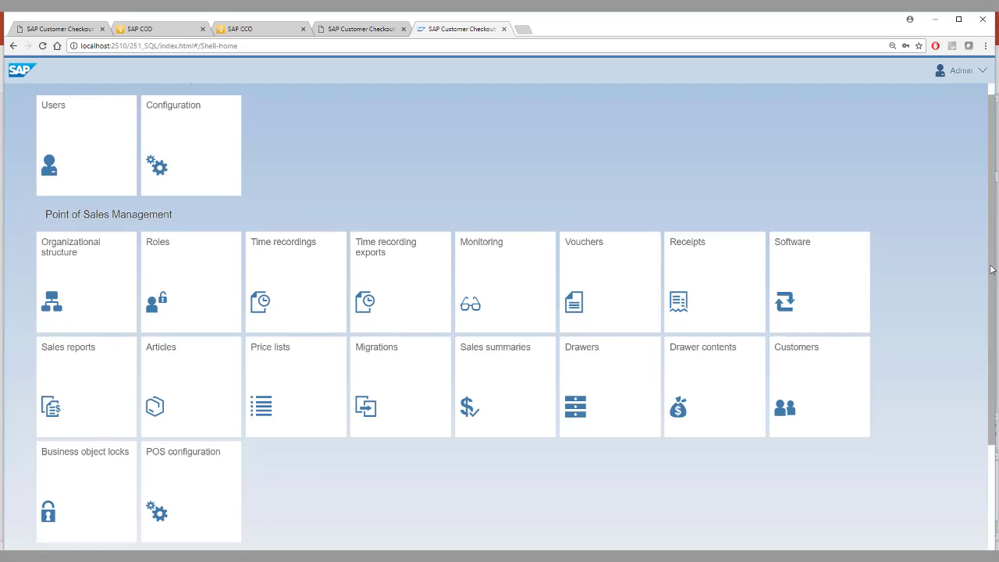
{"action": "left_click", "coordinate": [86, 142]}
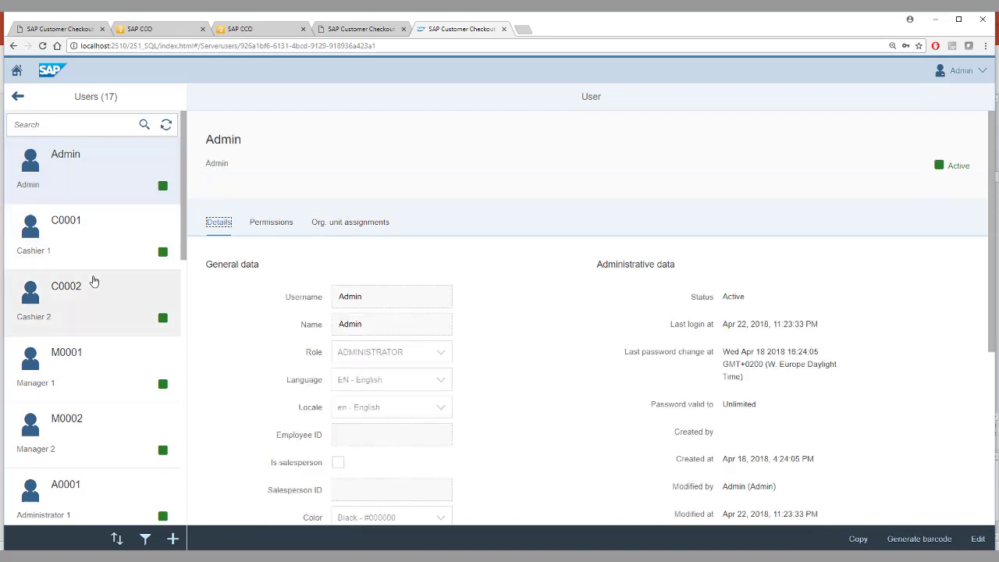
{"action": "left_click", "coordinate": [66, 252]}
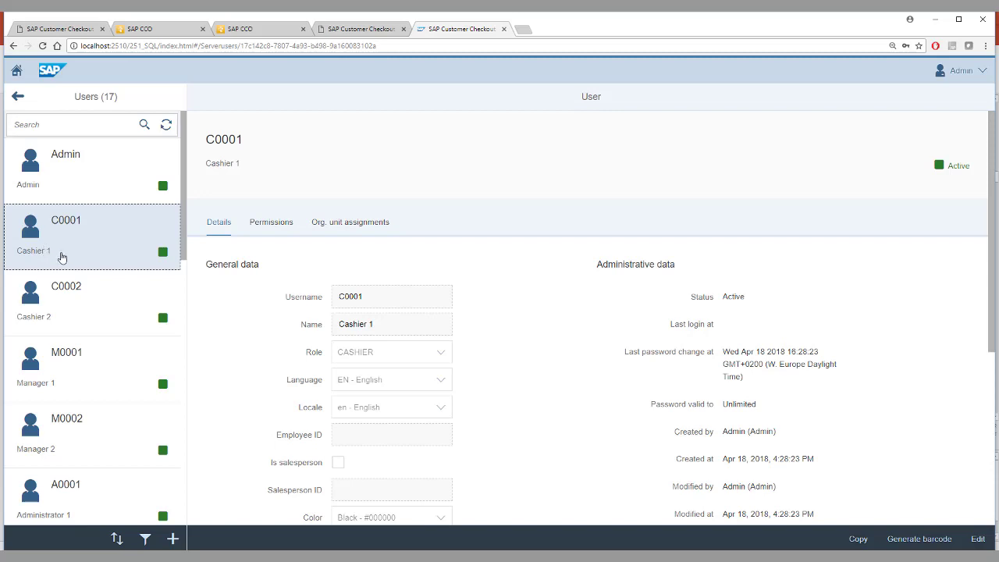
Review the cashier's permissions, then its root organizational unit assignment, not locked
{"action": "left_click", "coordinate": [265, 226]}
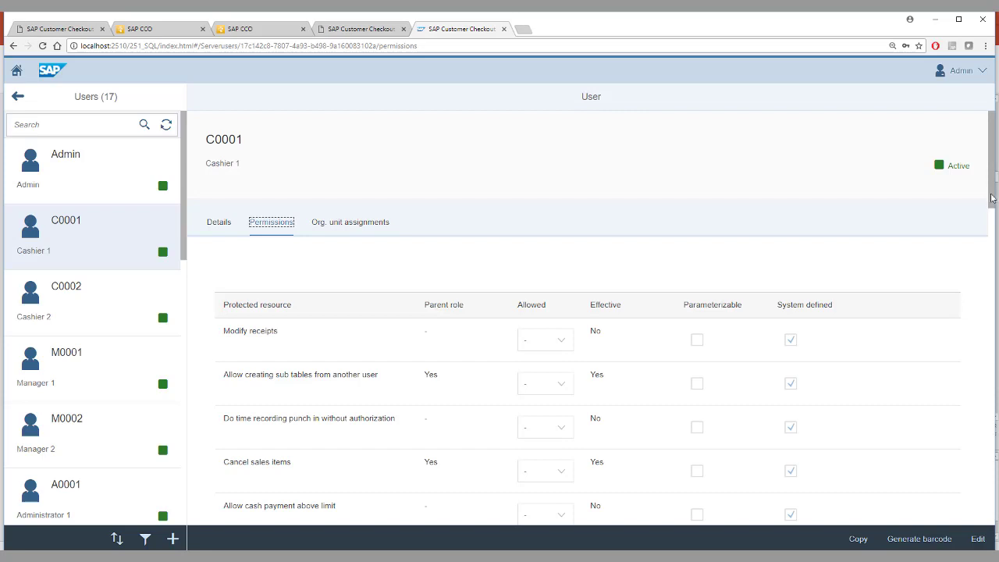
{"action": "left_click_drag", "start_coordinate": [992, 199], "coordinate": [994, 224]}
{"action": "scroll", "coordinate": [231, 348], "scroll_direction": "down", "scroll_amount": 1}
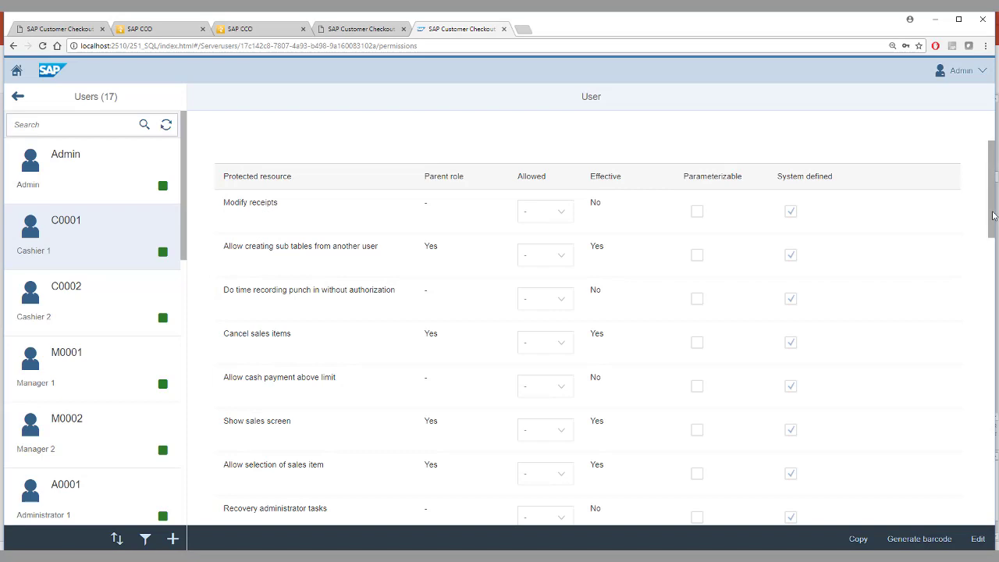
{"action": "left_click_drag", "start_coordinate": [993, 215], "coordinate": [992, 511]}
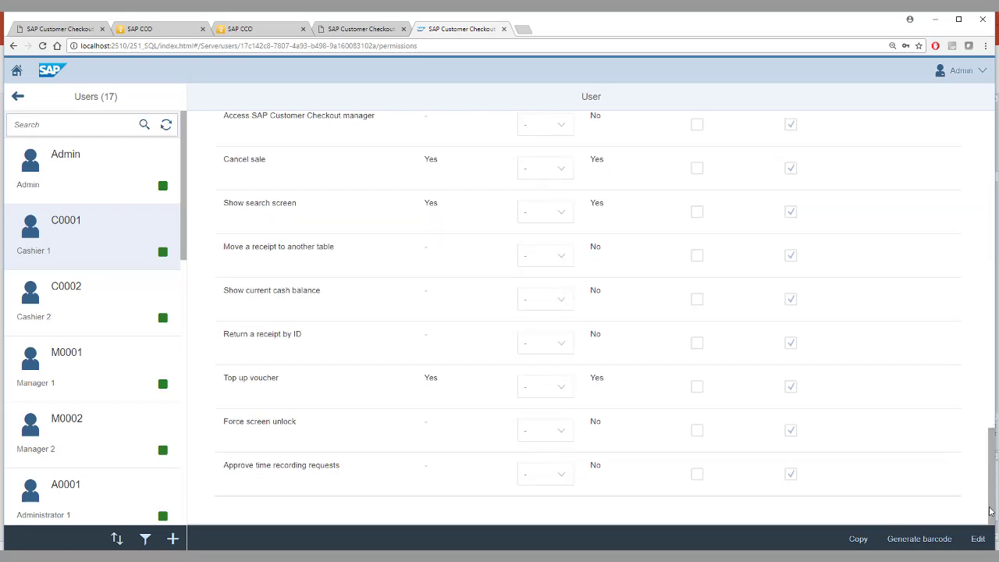
{"action": "scroll", "coordinate": [350, 188], "scroll_direction": "up", "scroll_amount": 15}
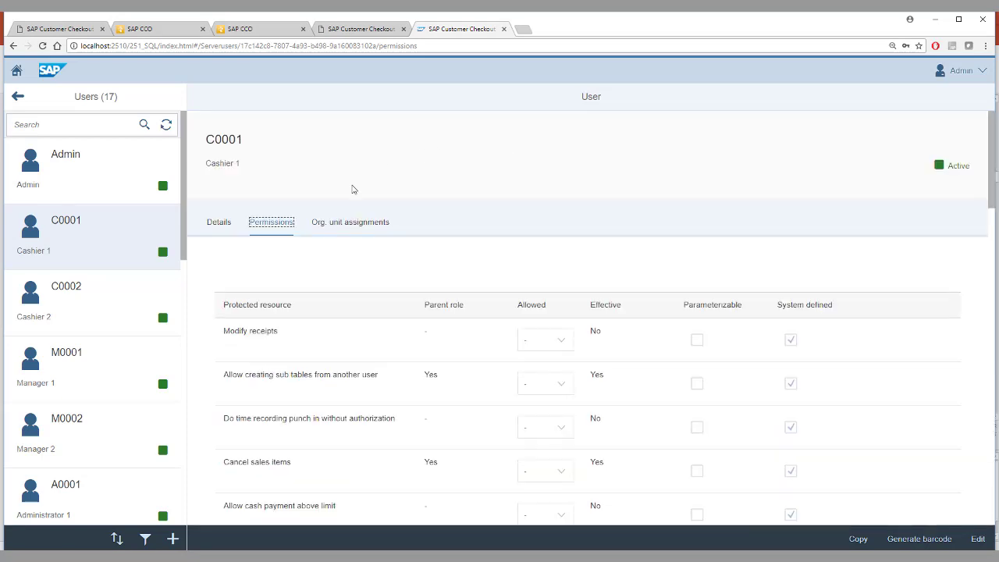
{"action": "left_click", "coordinate": [352, 227]}
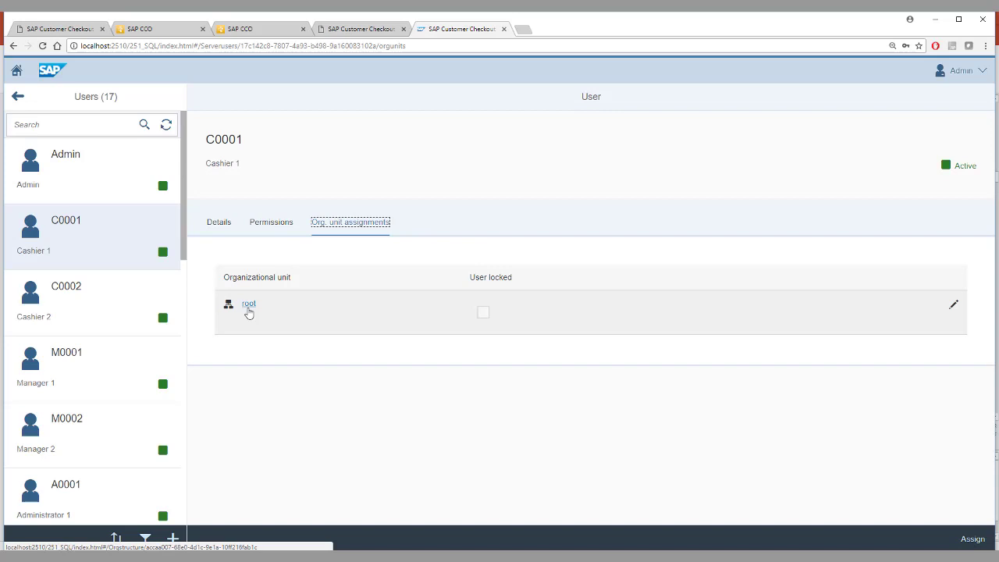
Go back to the manager home and scroll down to the Loyalty Management tiles and back
{"action": "left_click", "coordinate": [16, 70]}
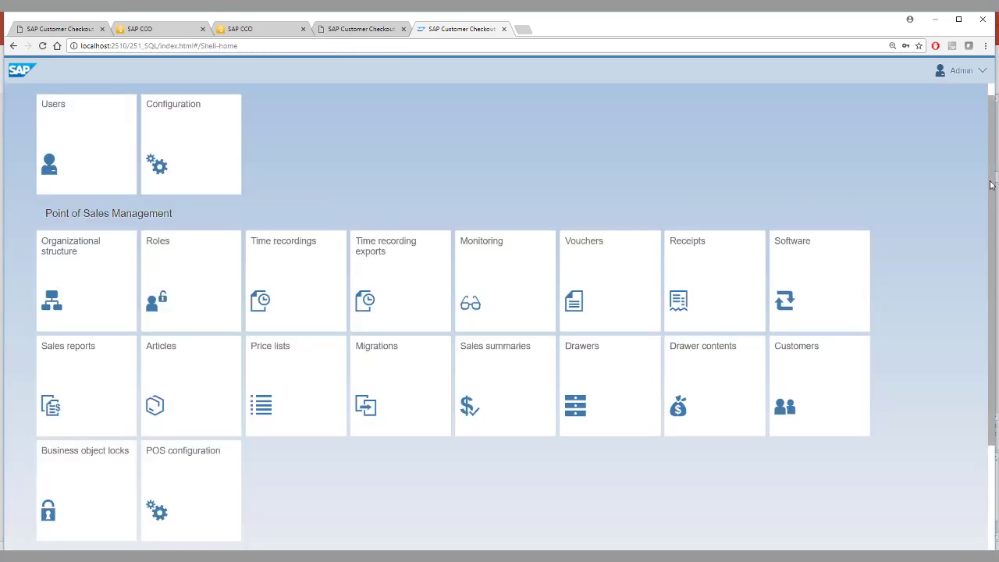
{"action": "scroll", "coordinate": [994, 223], "scroll_direction": "down", "scroll_amount": 2}
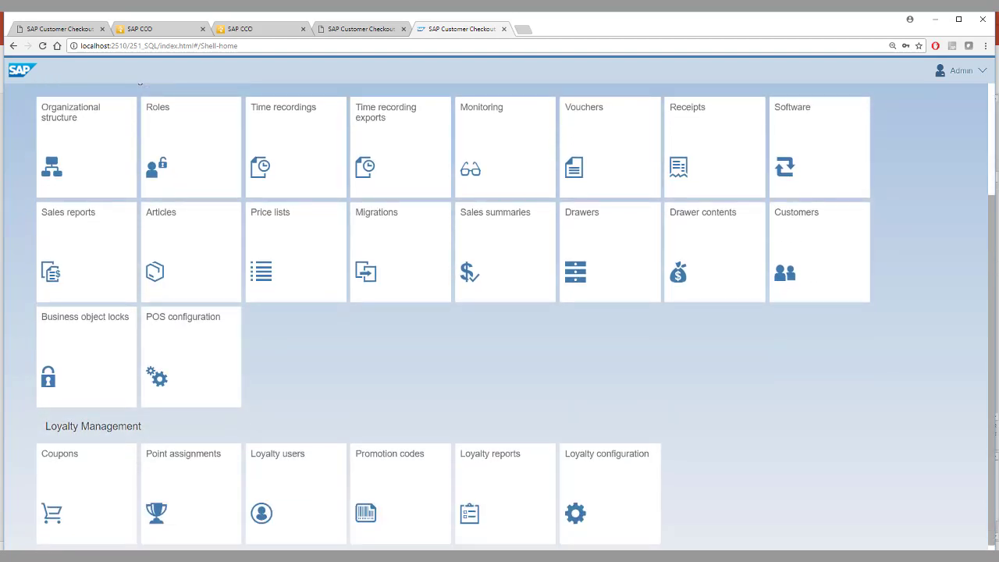
{"action": "scroll", "coordinate": [997, 316], "scroll_direction": "down", "scroll_amount": 1}
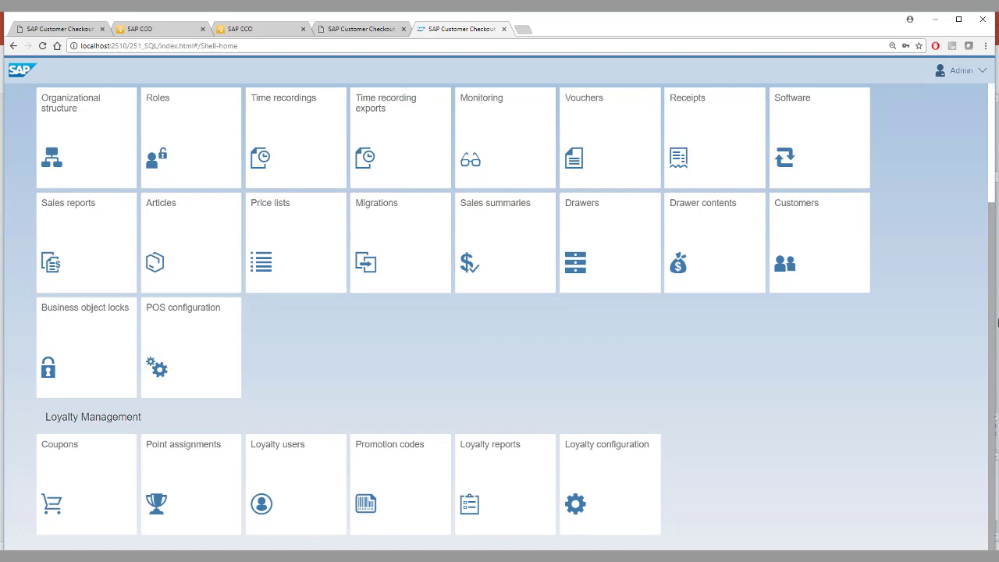
{"action": "scroll", "coordinate": [993, 149], "scroll_direction": "up", "scroll_amount": 2}
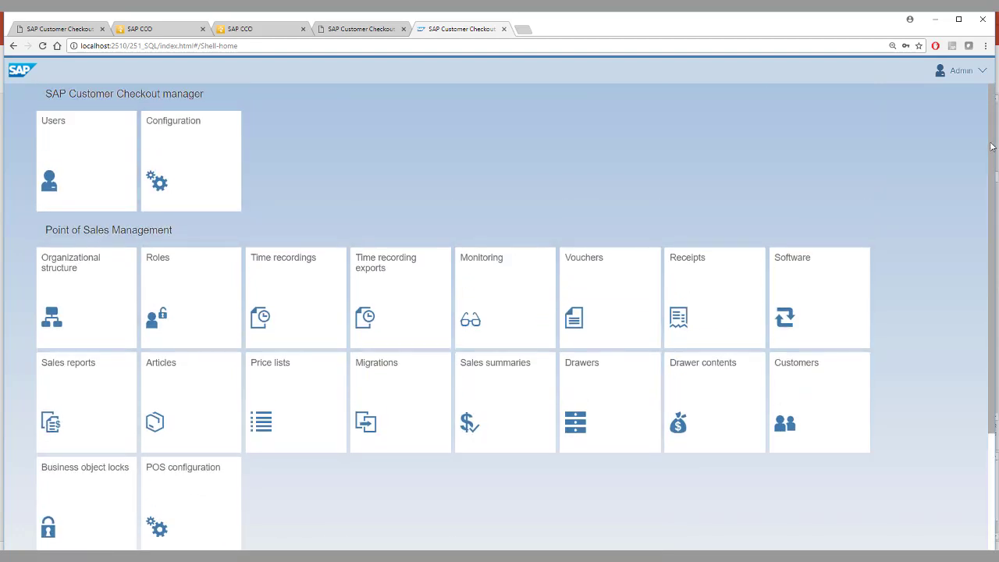